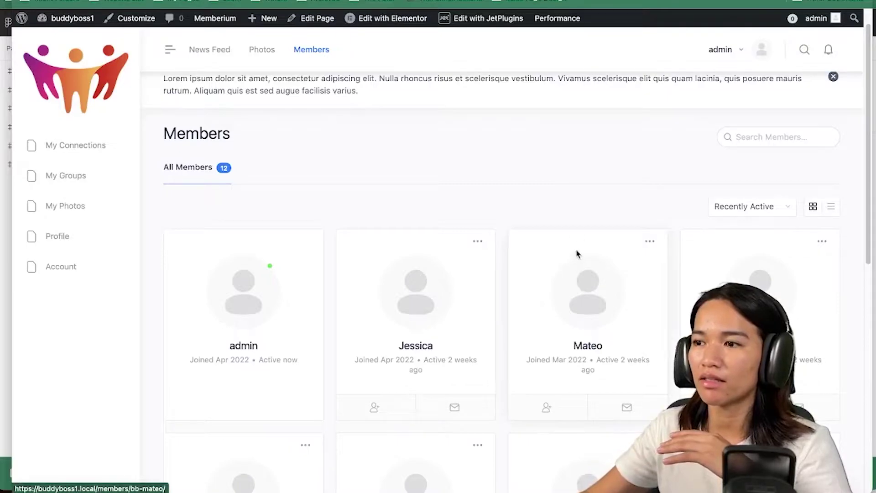
- Look through the member cards in the Members directory, including their connect, message and extra options
scroll(577, 251, down, 7)
scroll(574, 210, down, 3)
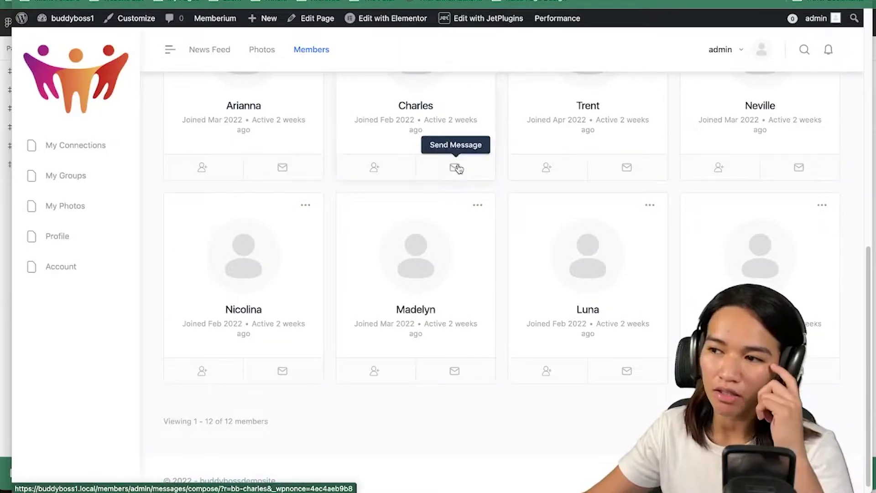
click(478, 206)
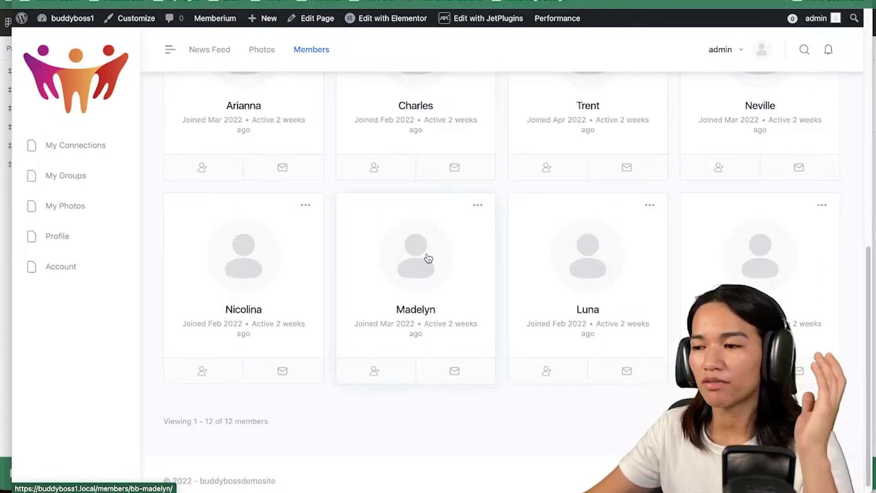
scroll(430, 255, down, 1)
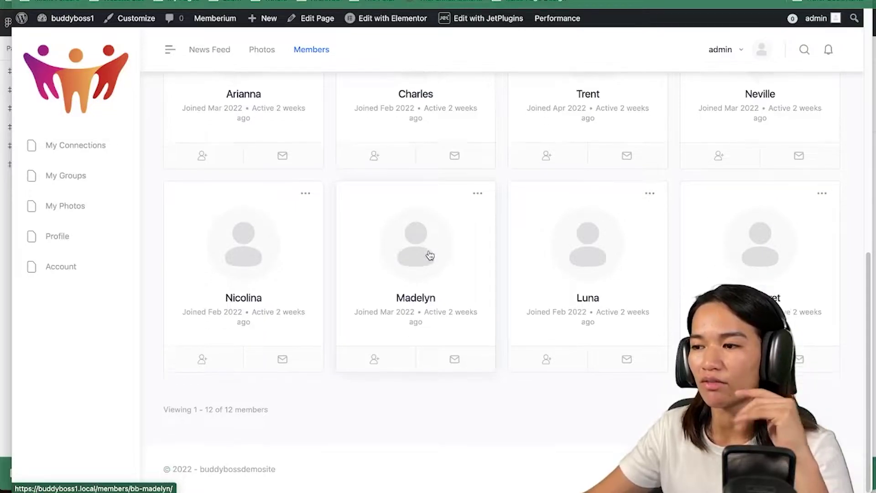
scroll(595, 269, up, 10)
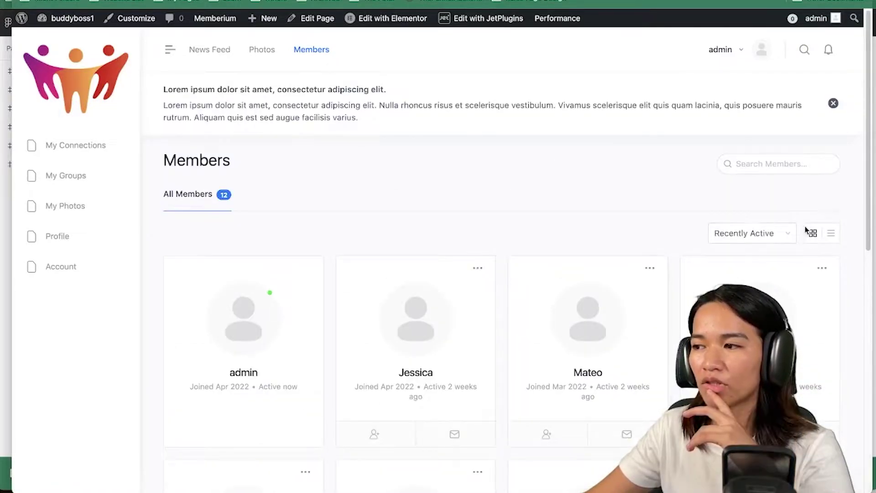
- Preview the Members directory in list view, return it to grid view and show the sort order options
click(829, 238)
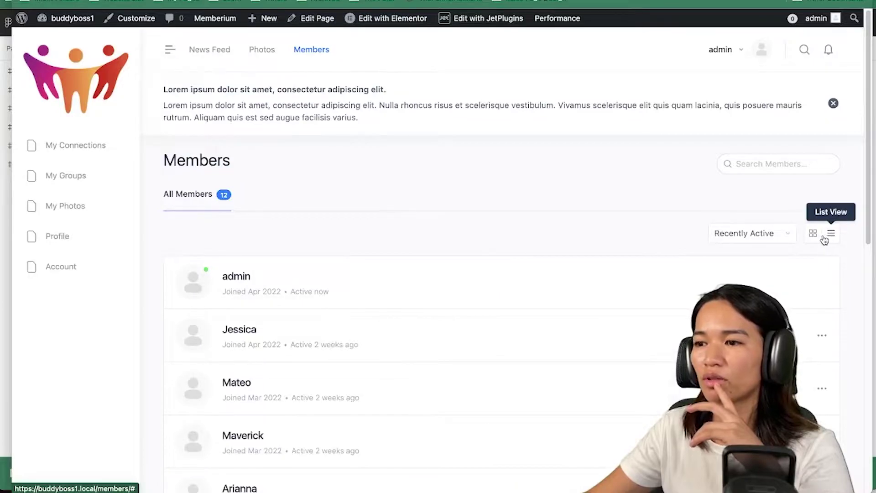
click(813, 234)
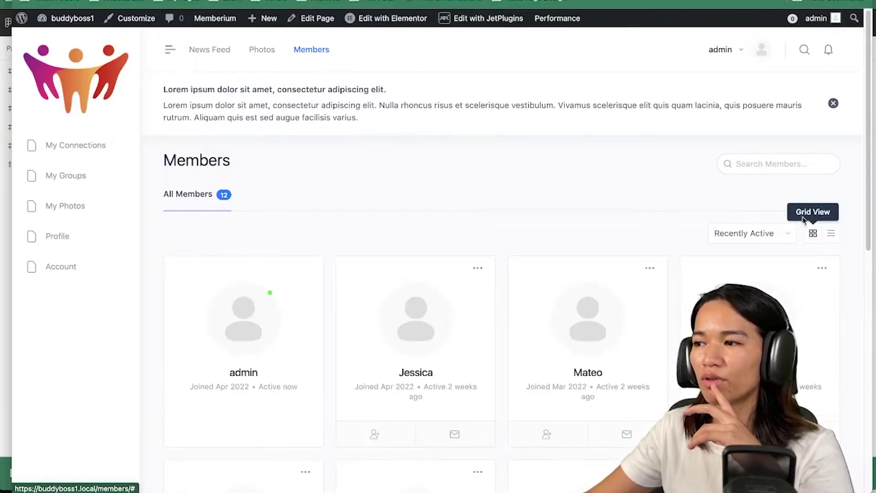
click(780, 166)
click(751, 234)
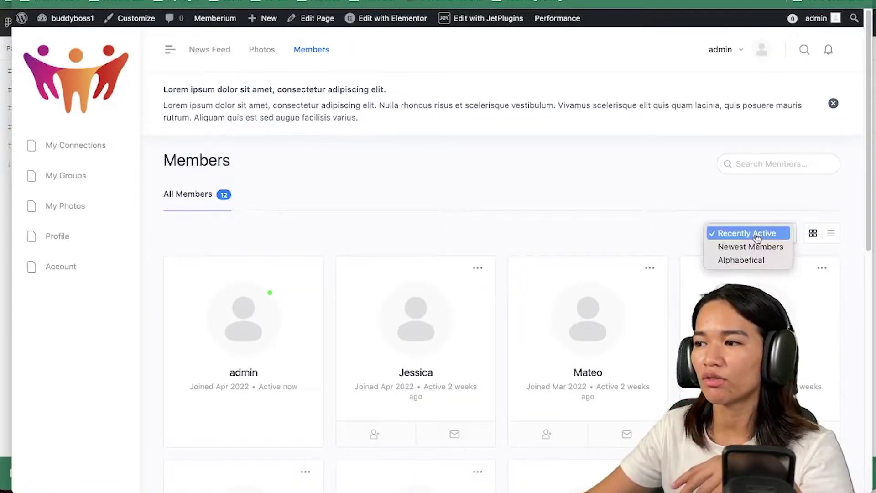
- Open the profile of the member listed directly after admin and inspect the header's username, join date and last activity
scroll(489, 228, down, 3)
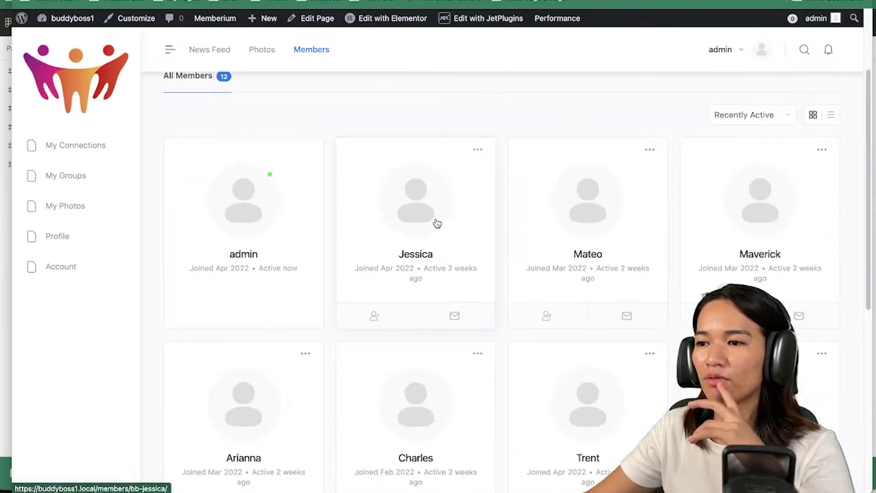
click(428, 223)
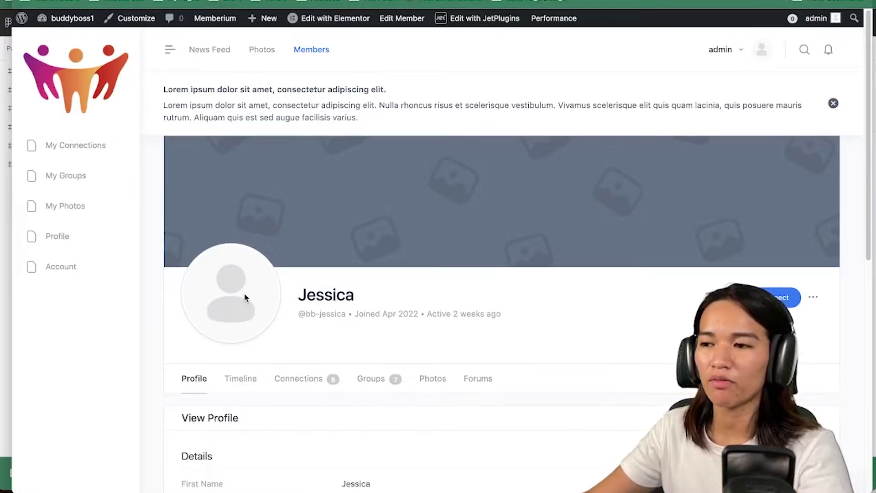
drag(305, 313, 449, 315)
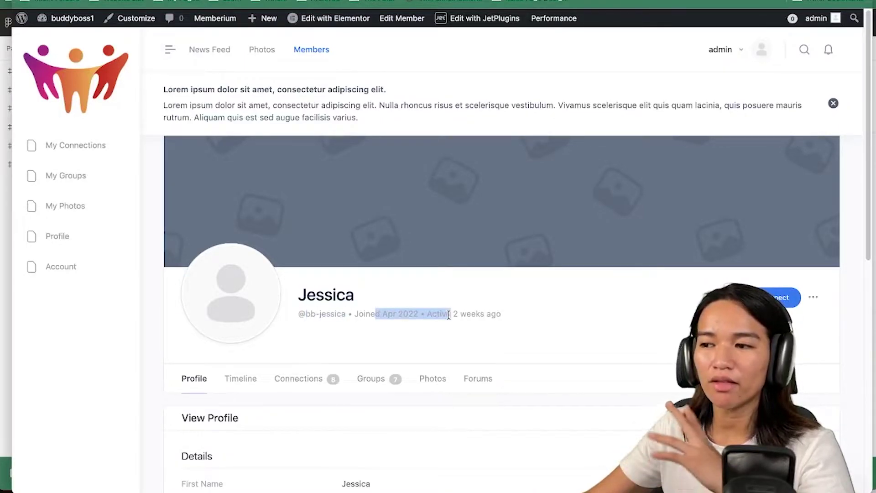
click(503, 318)
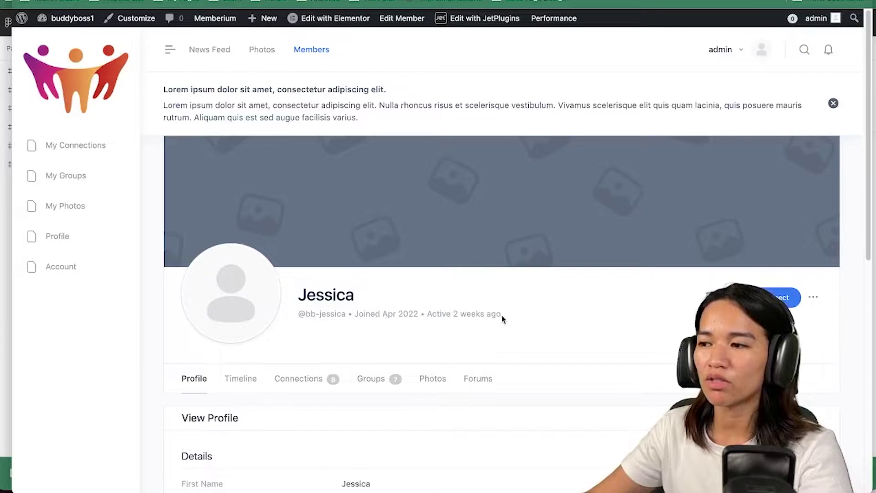
drag(503, 319, 458, 315)
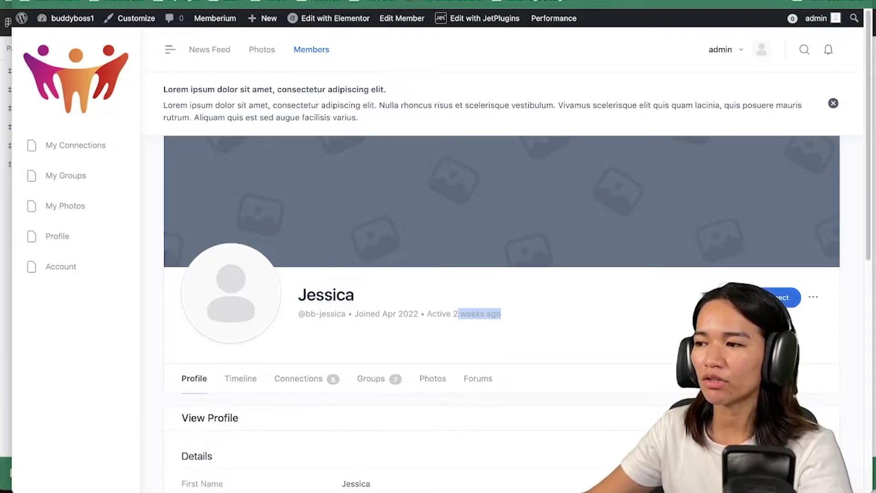
click(458, 315)
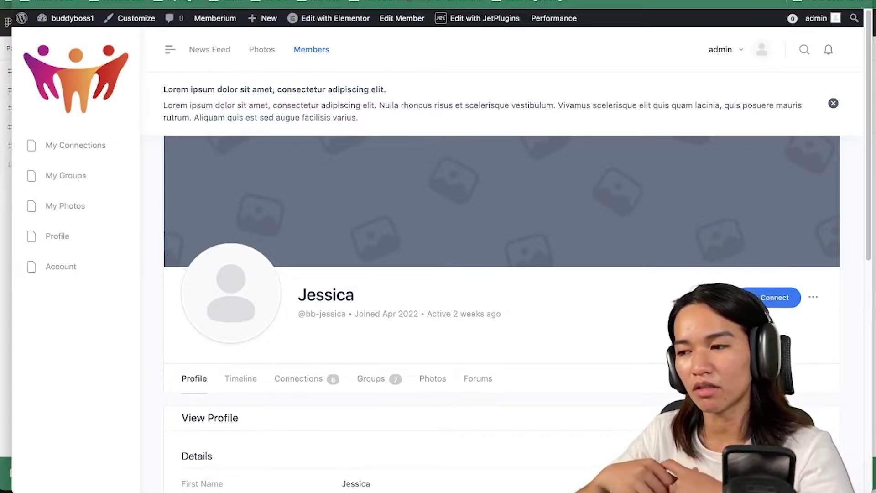
- Review the member's profile information in the Details and Default Data sections
scroll(607, 332, down, 3)
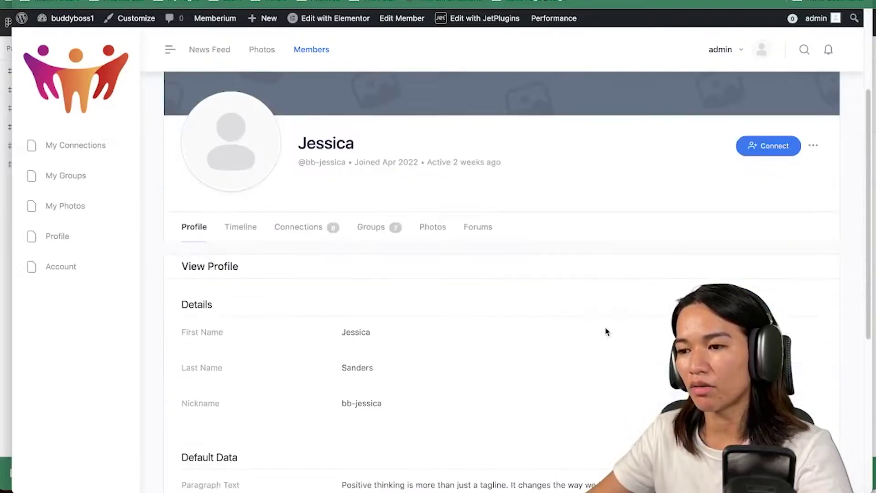
scroll(607, 332, down, 1)
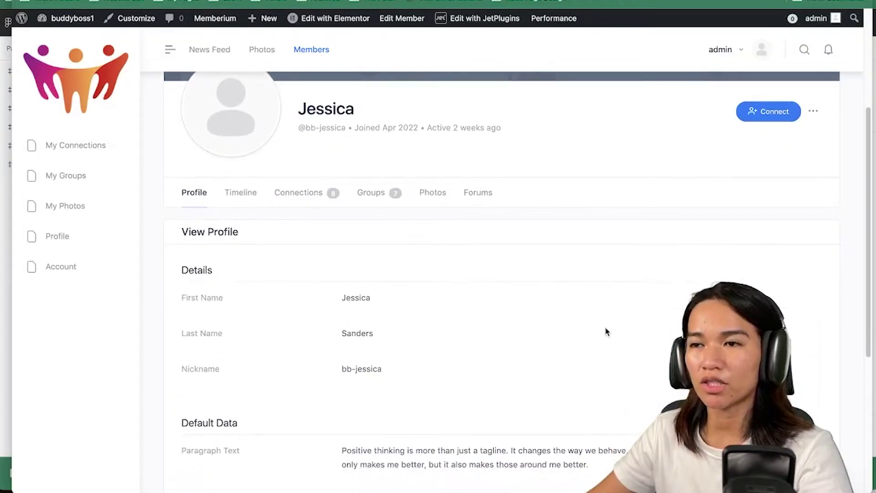
scroll(504, 313, down, 3)
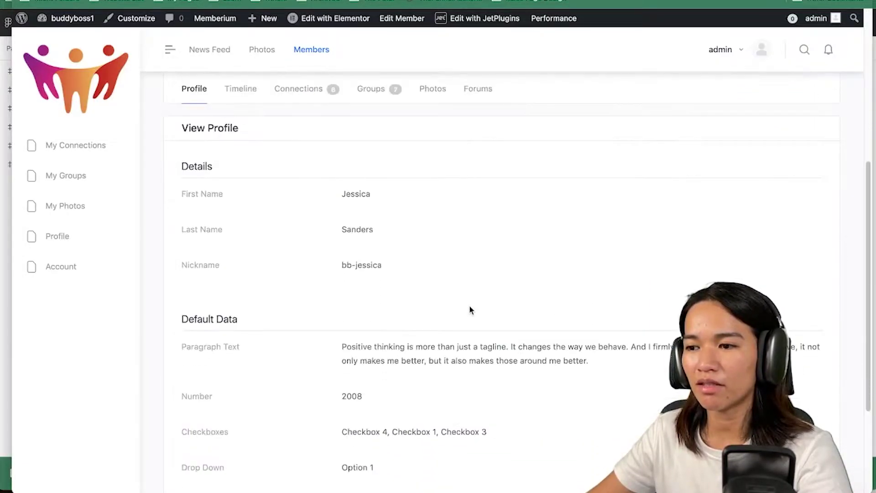
scroll(471, 308, down, 2)
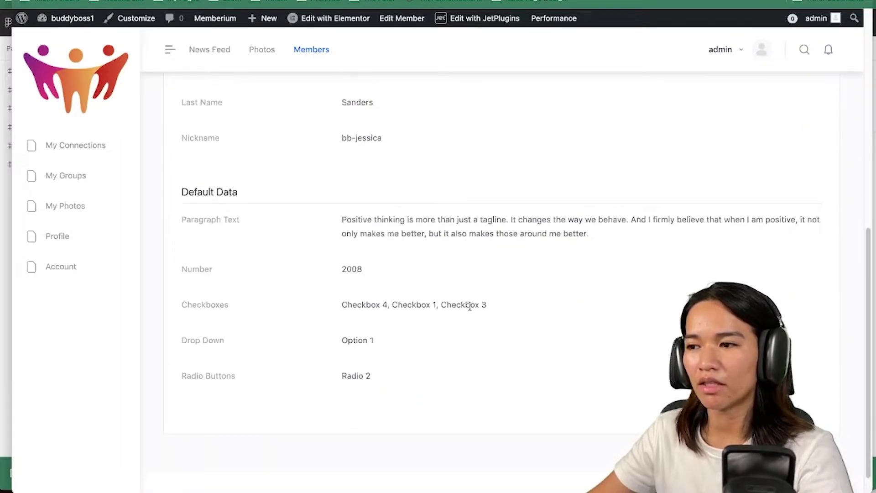
scroll(323, 284, up, 2)
scroll(267, 323, down, 3)
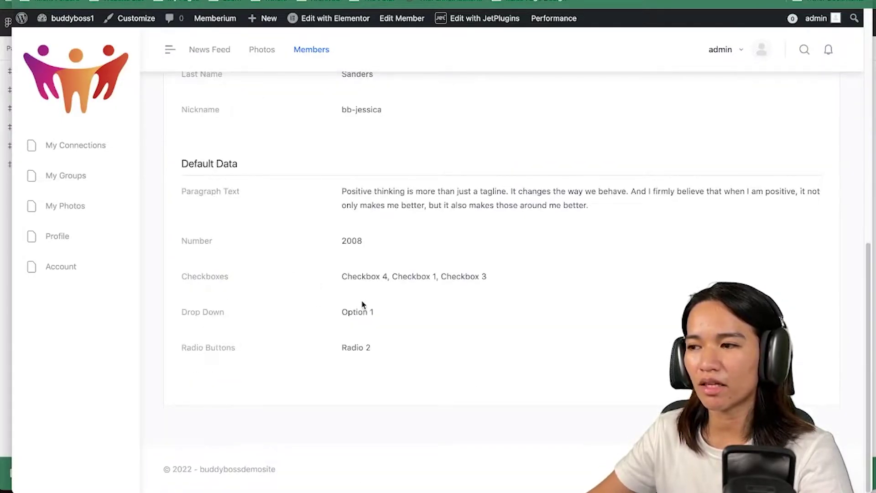
scroll(404, 297, up, 3)
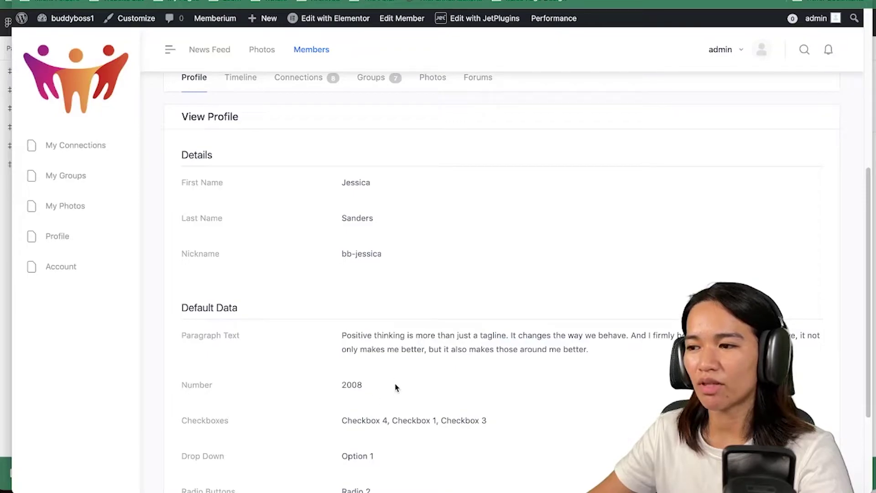
scroll(278, 310, up, 3)
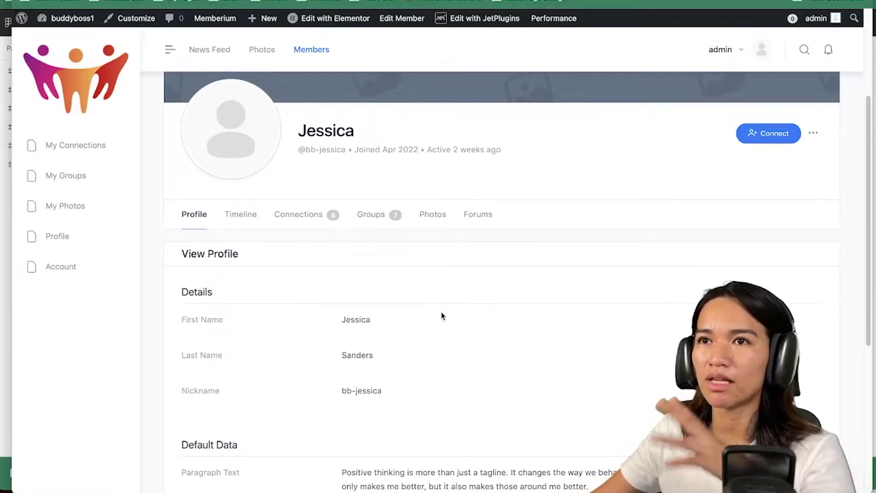
- Open the member's Timeline and look through the post box and activity feed
click(242, 215)
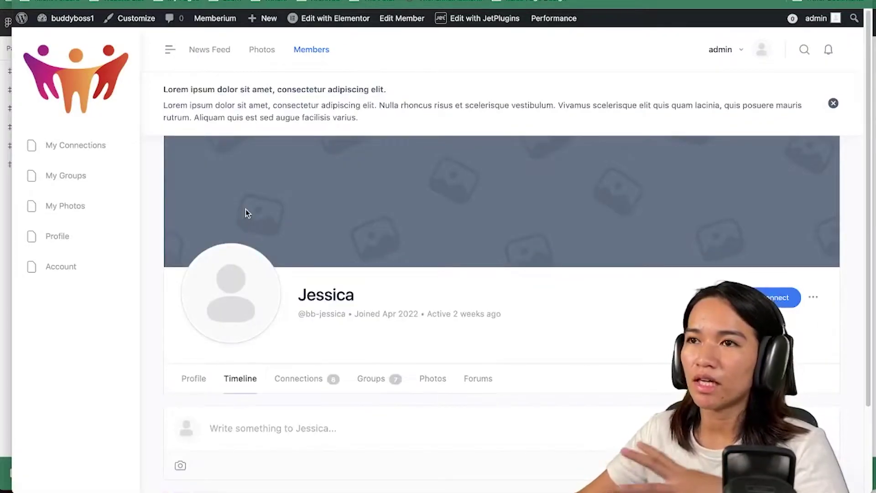
scroll(475, 347, down, 5)
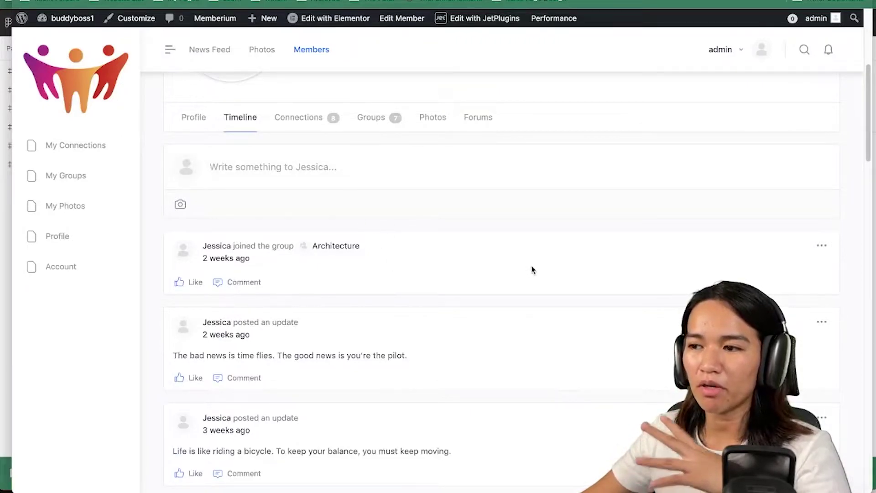
scroll(532, 270, down, 1)
scroll(474, 231, up, 3)
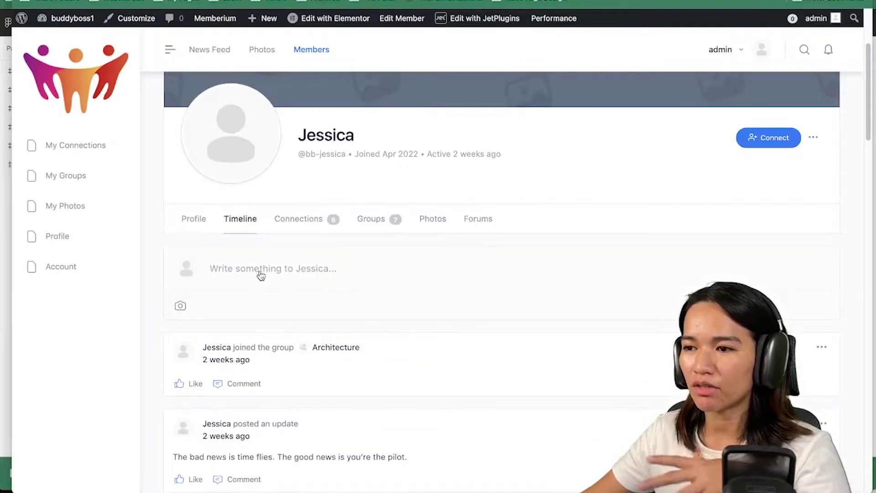
scroll(347, 275, down, 1)
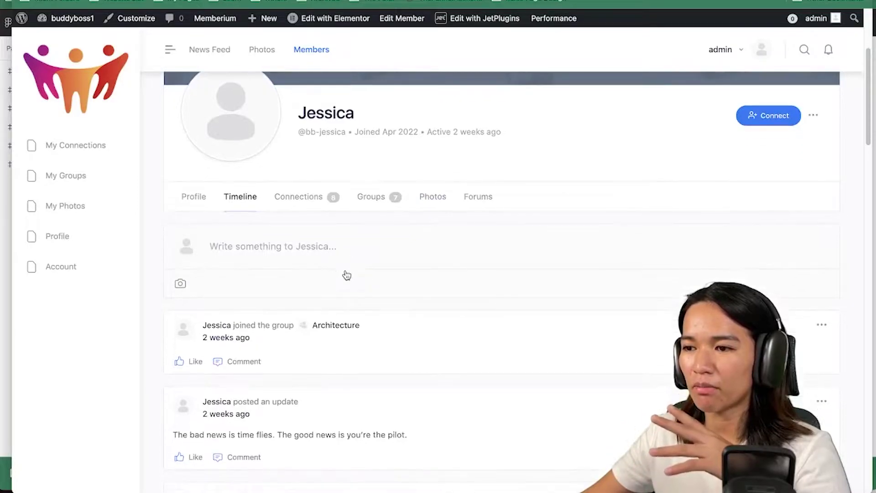
scroll(475, 320, down, 7)
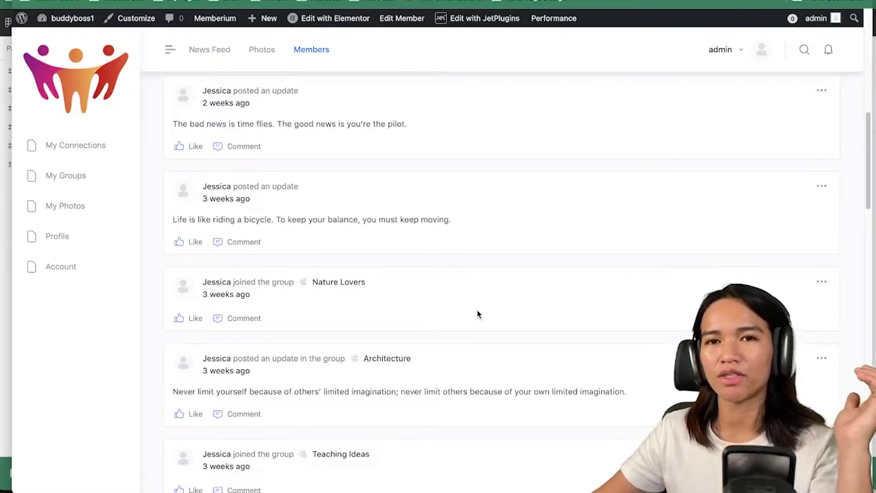
scroll(477, 313, up, 6)
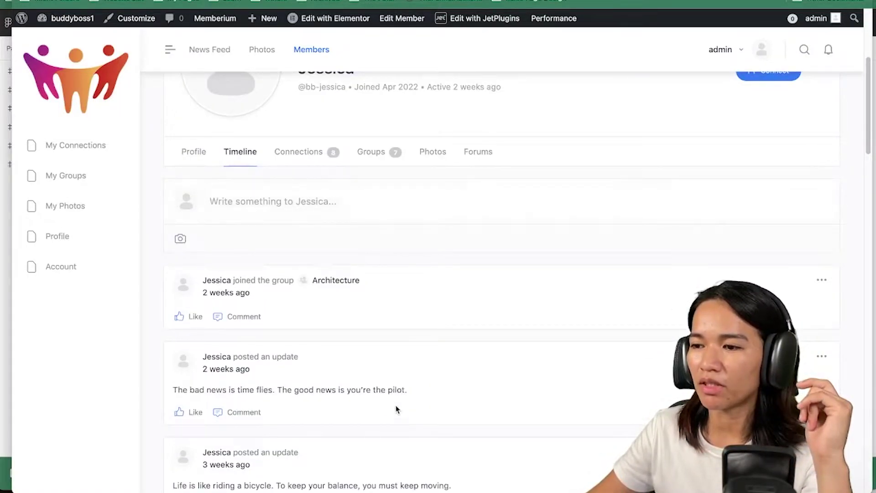
scroll(397, 409, down, 16)
scroll(397, 410, up, 15)
- View the member's Connections, followed by the Groups the member belongs to
click(313, 139)
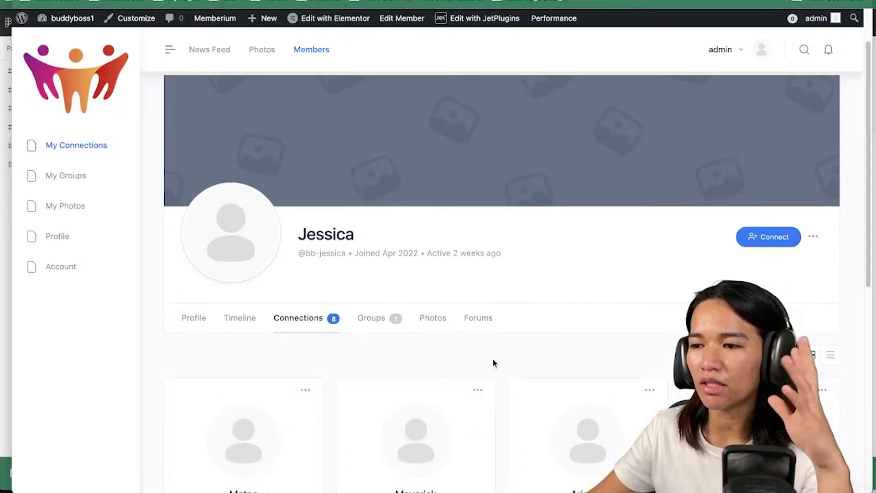
scroll(493, 362, down, 8)
scroll(474, 343, up, 6)
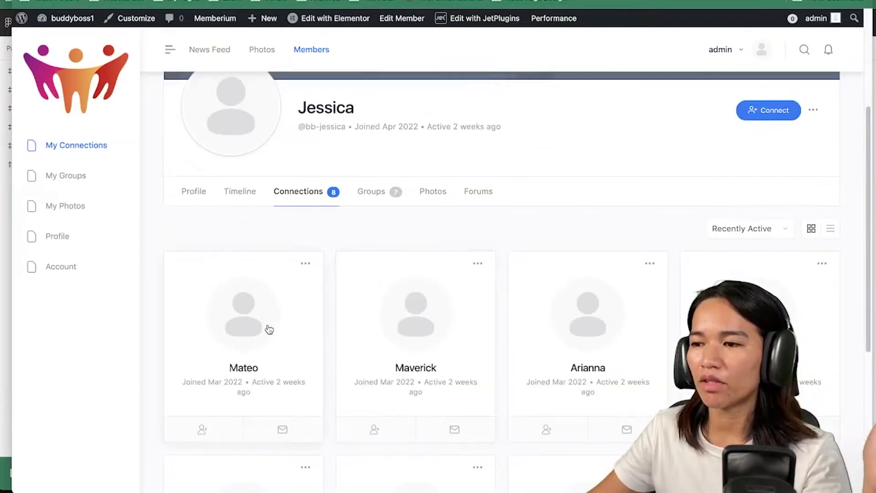
click(380, 193)
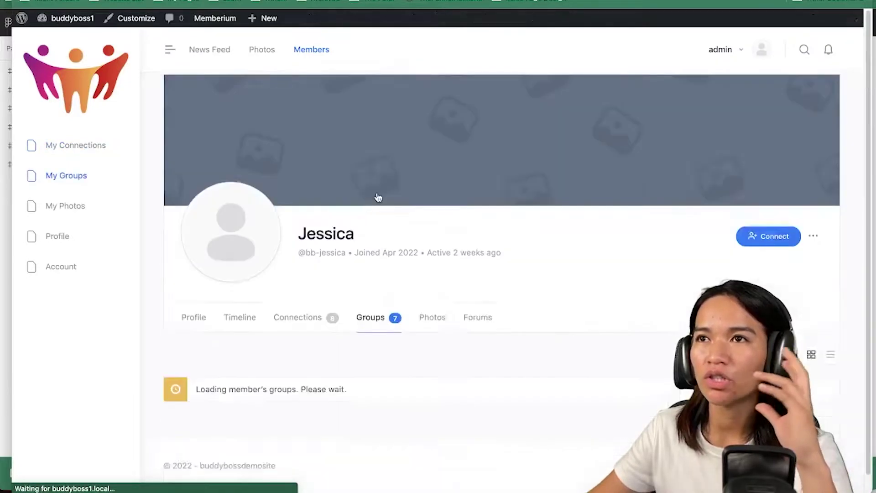
scroll(489, 360, down, 5)
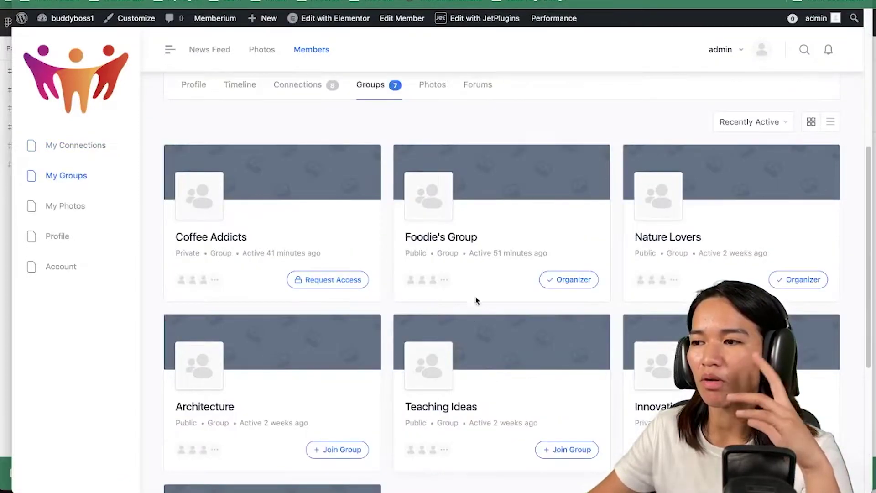
scroll(479, 187, up, 2)
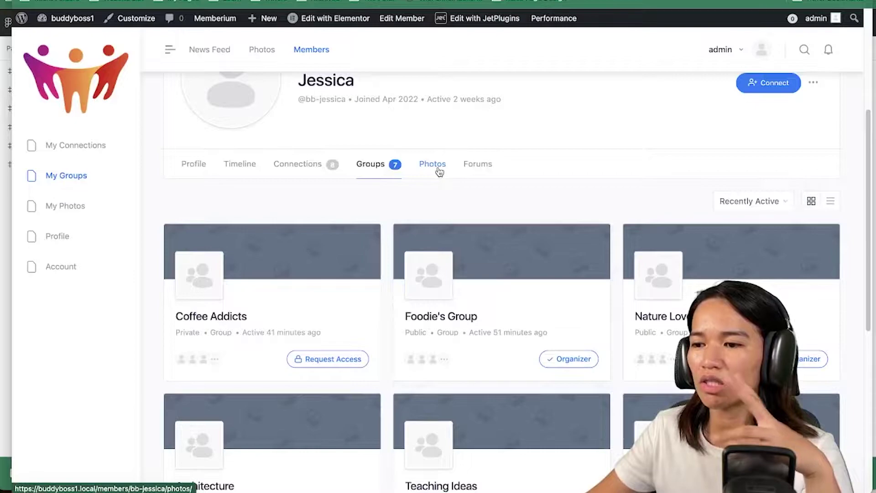
- Check the member's Photos section, followed by the discussions listed in the member's Forums section
click(433, 164)
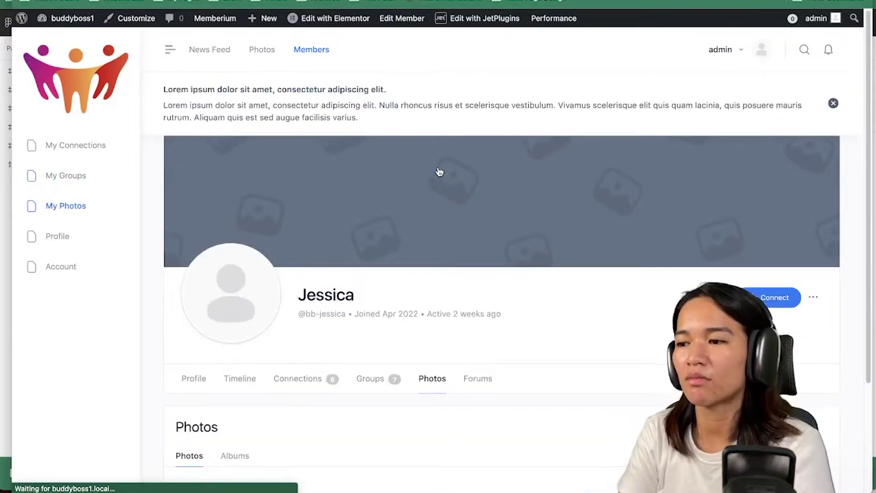
scroll(438, 178, down, 3)
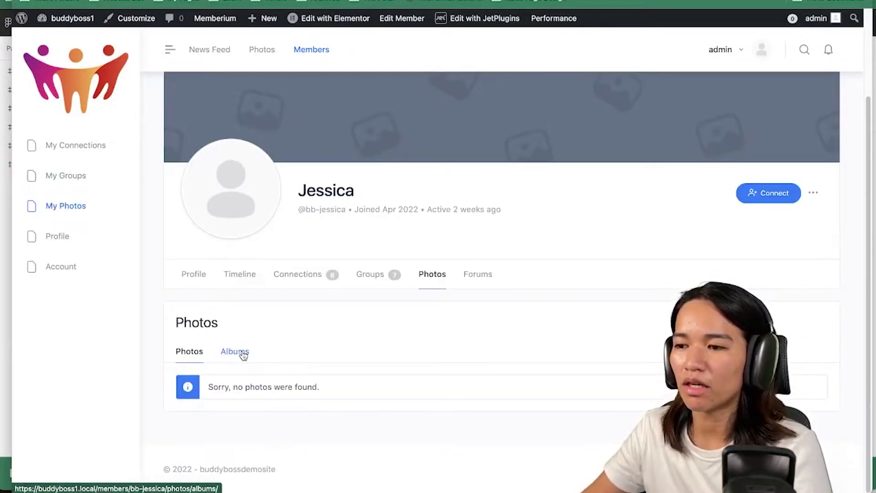
click(479, 276)
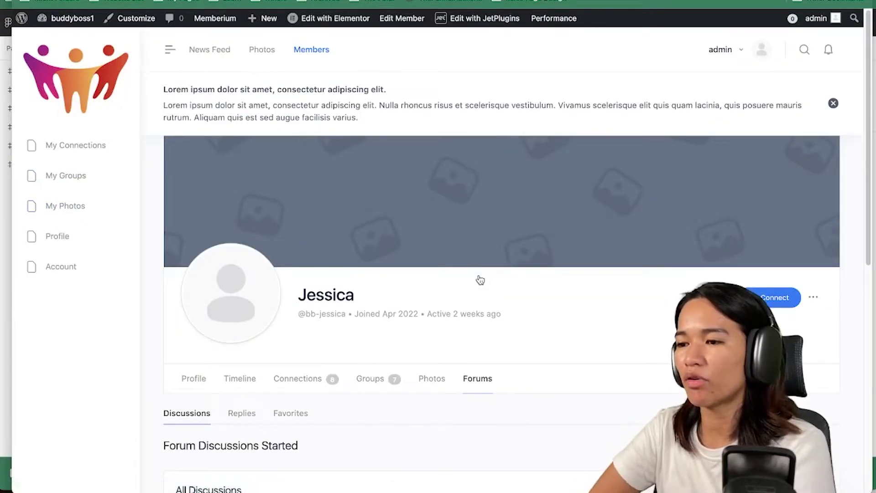
scroll(387, 307, down, 7)
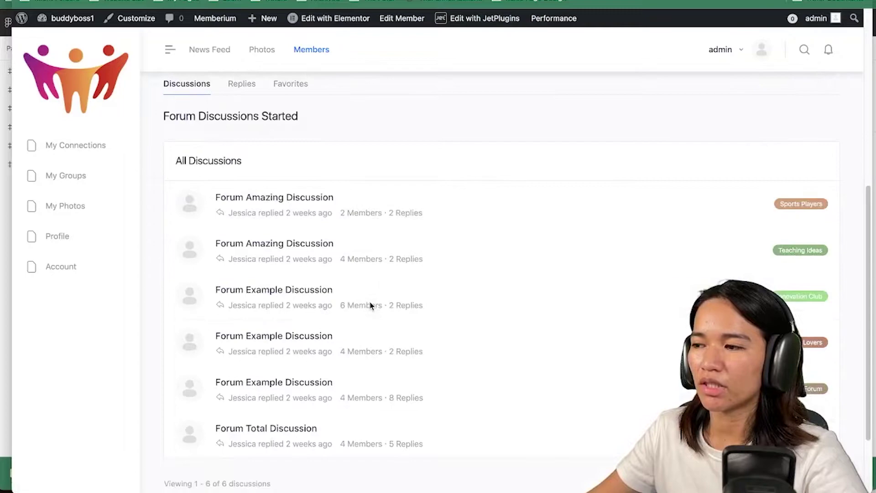
- Compare the member's front-end Profile section with the Default Data and Details (Signup) field sets in the BuddyBoss profile fields admin
scroll(370, 302, up, 3)
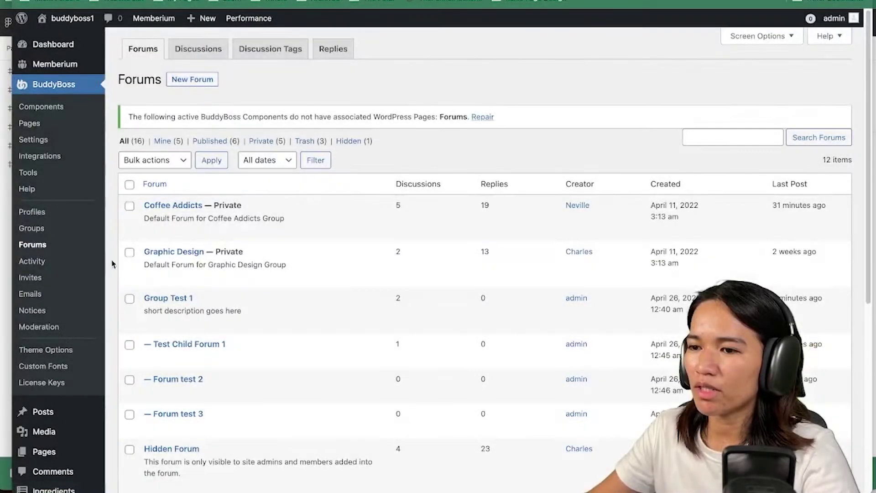
click(33, 211)
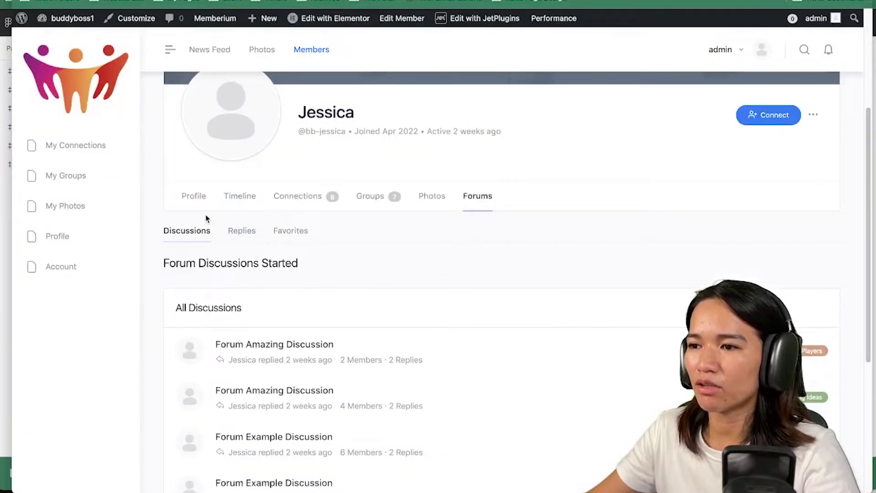
click(201, 201)
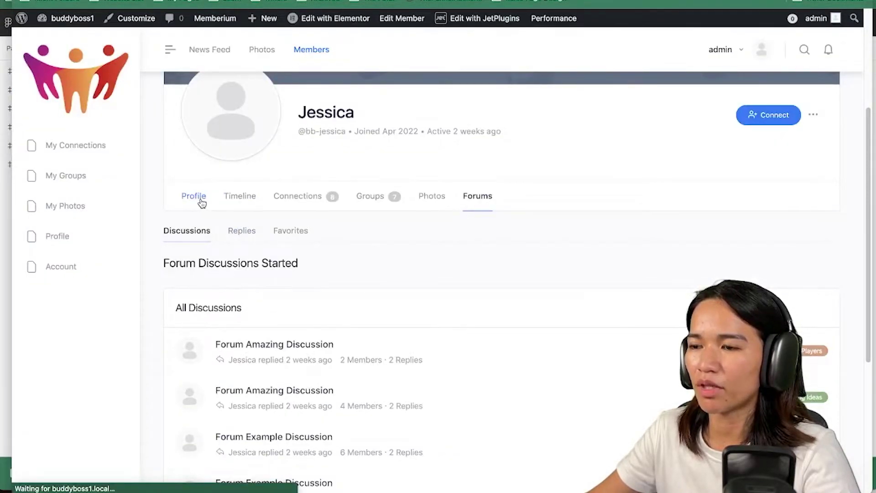
scroll(210, 238, down, 5)
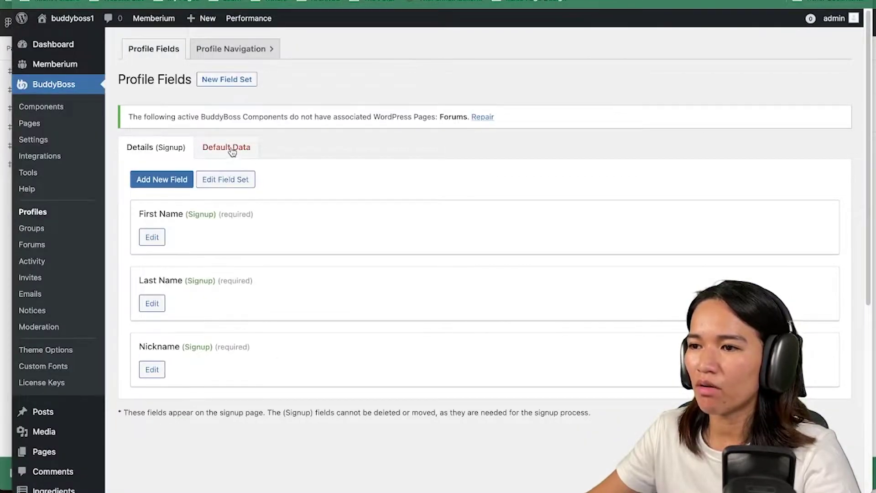
click(232, 152)
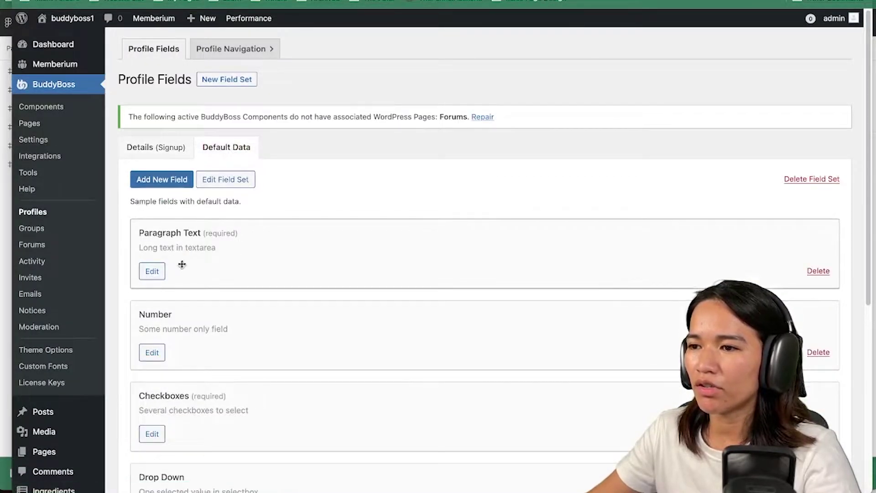
click(157, 147)
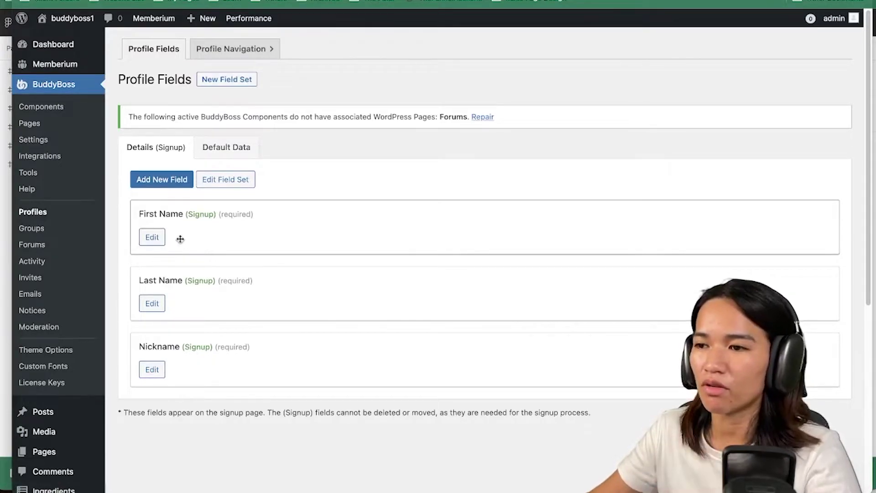
- Inspect the First Name field's edit options, followed by the Profile Navigation customization settings
click(158, 239)
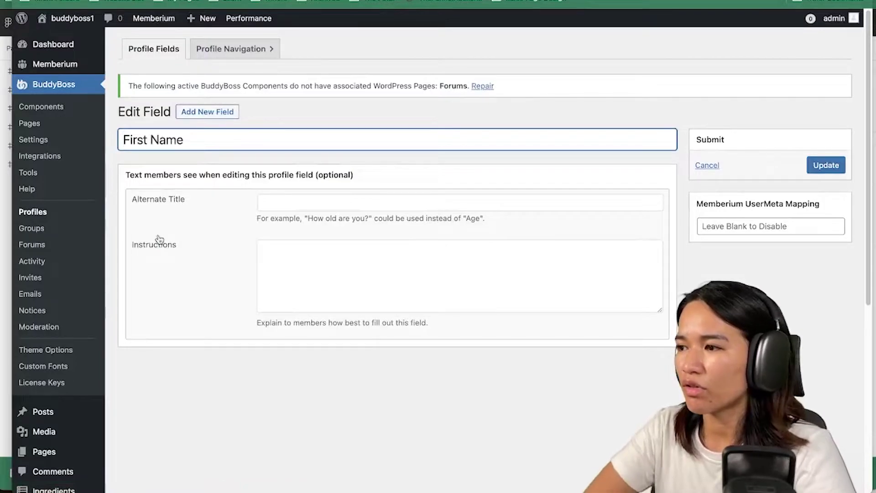
click(236, 57)
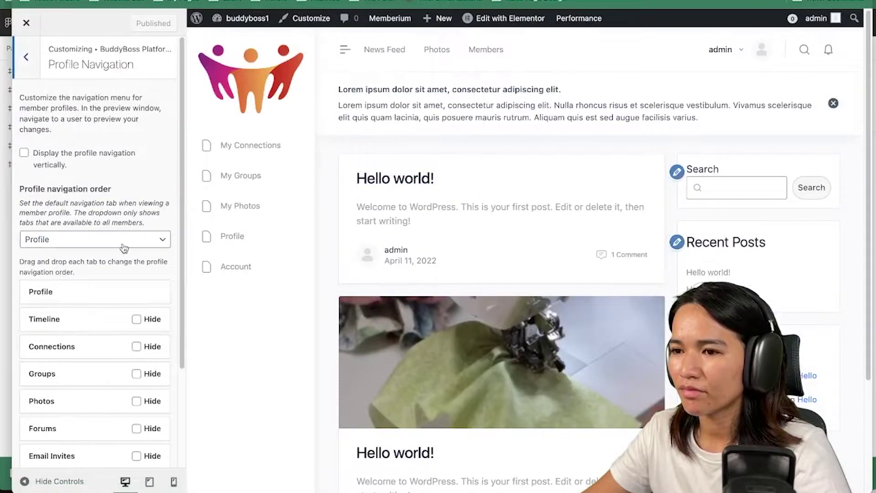
scroll(122, 246, down, 3)
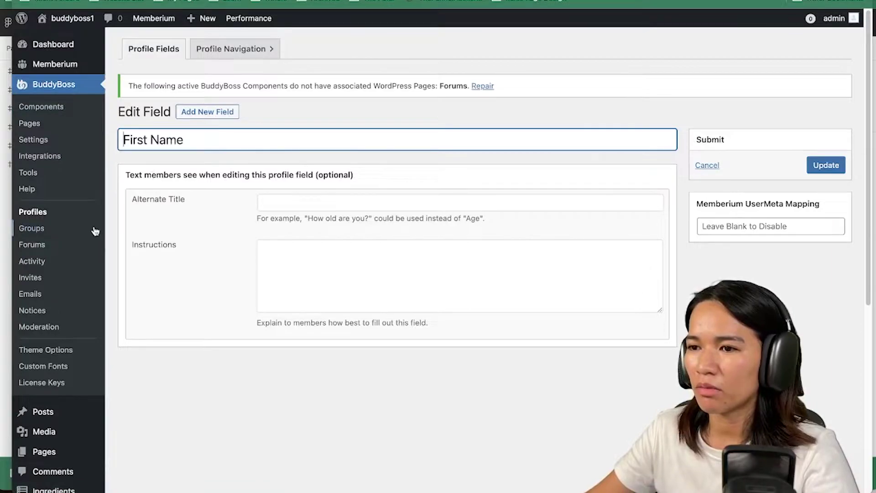
- In the BuddyBoss Profiles settings, set Display Name Format to Nickname and disable the First Name and Last Name display fields
click(45, 108)
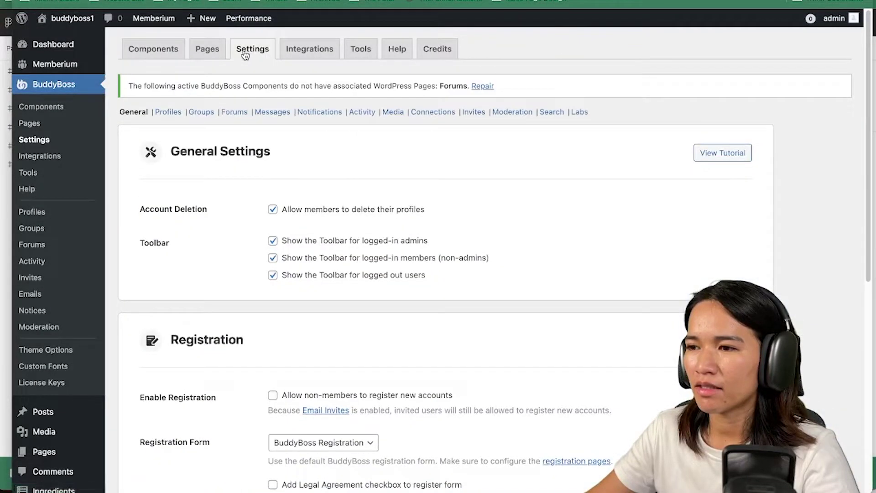
click(165, 113)
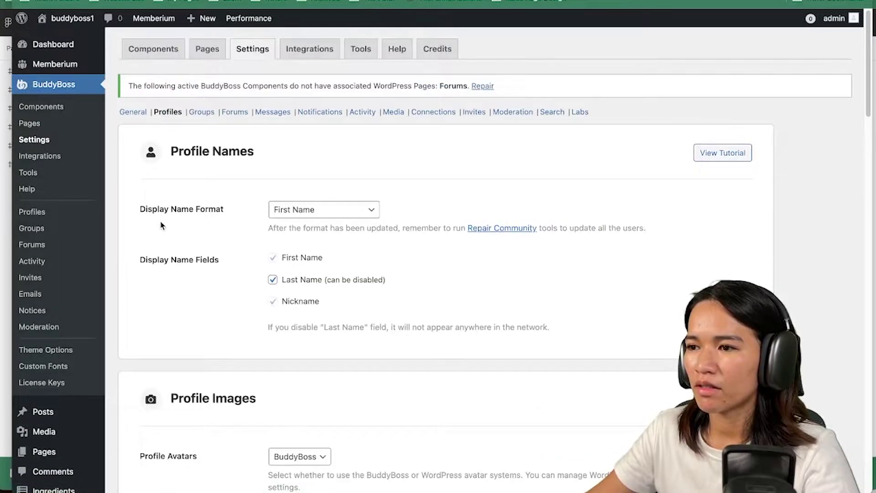
scroll(417, 226, down, 1)
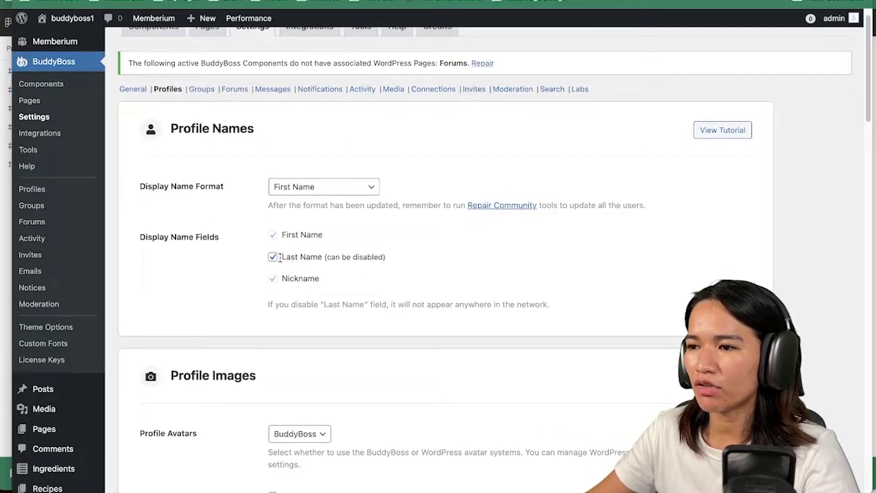
click(310, 188)
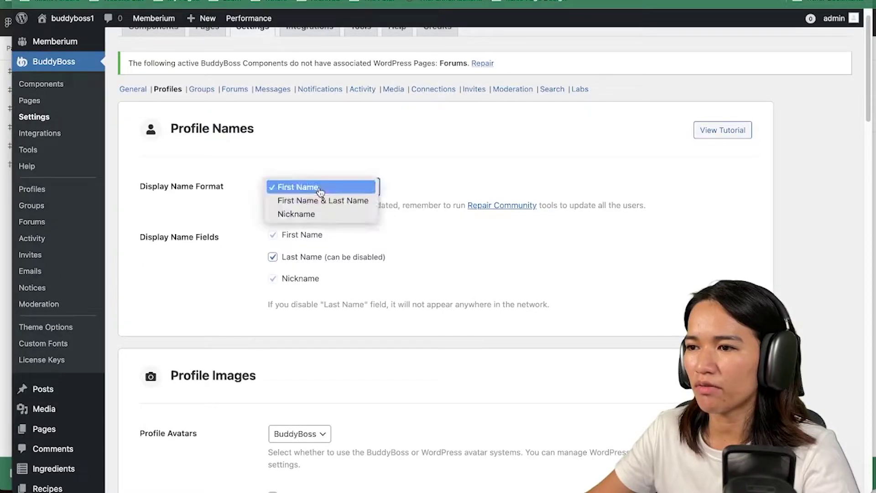
click(326, 215)
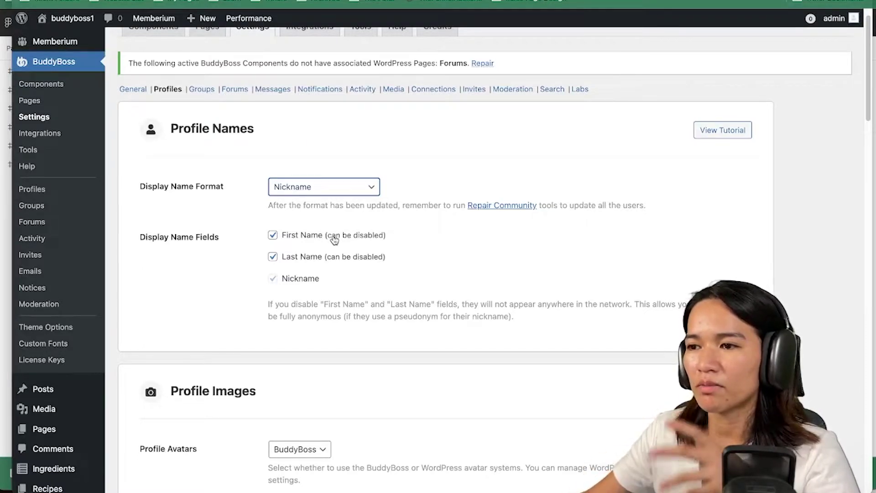
click(272, 235)
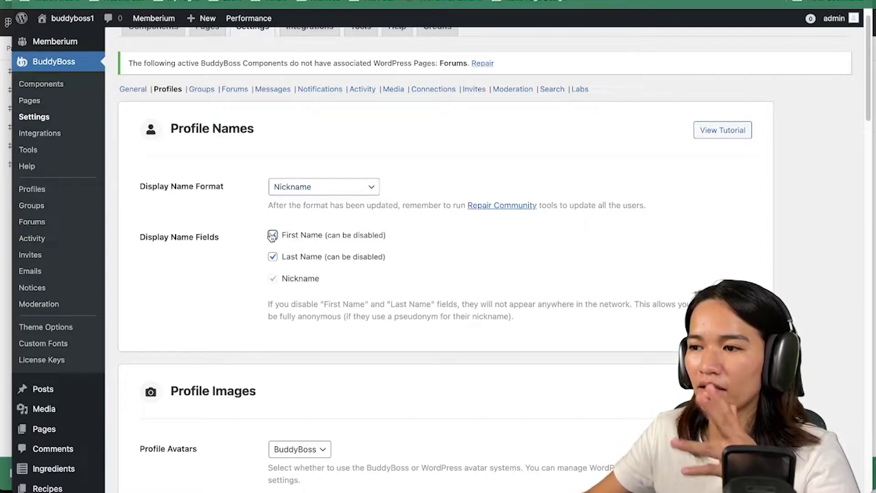
click(272, 257)
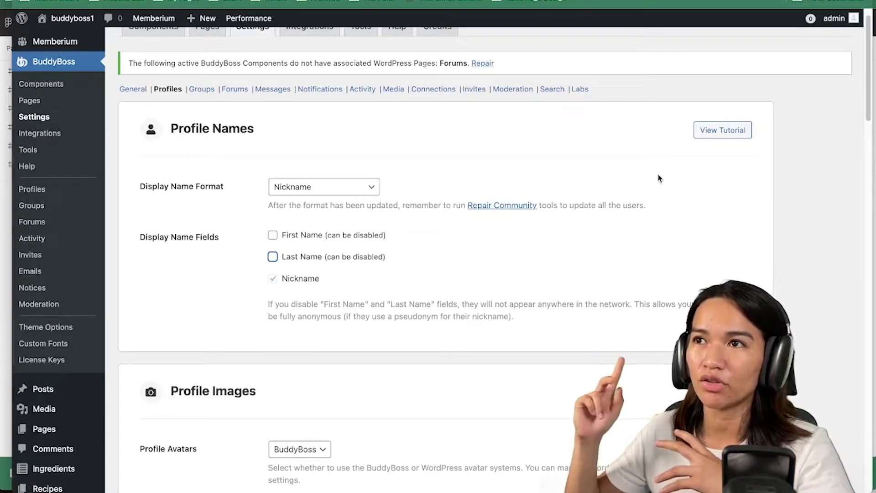
- Review the Profile Images, Profile Headers, Member Directories and Profile Types settings
scroll(393, 352, down, 5)
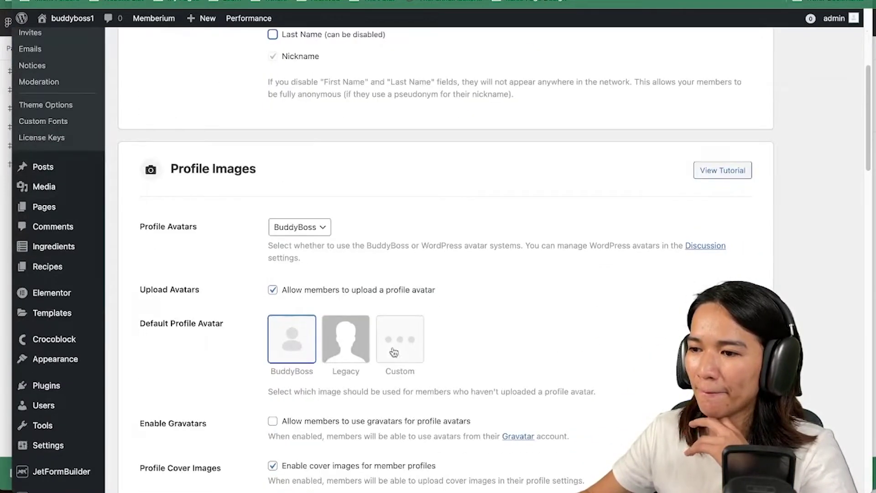
scroll(318, 309, down, 3)
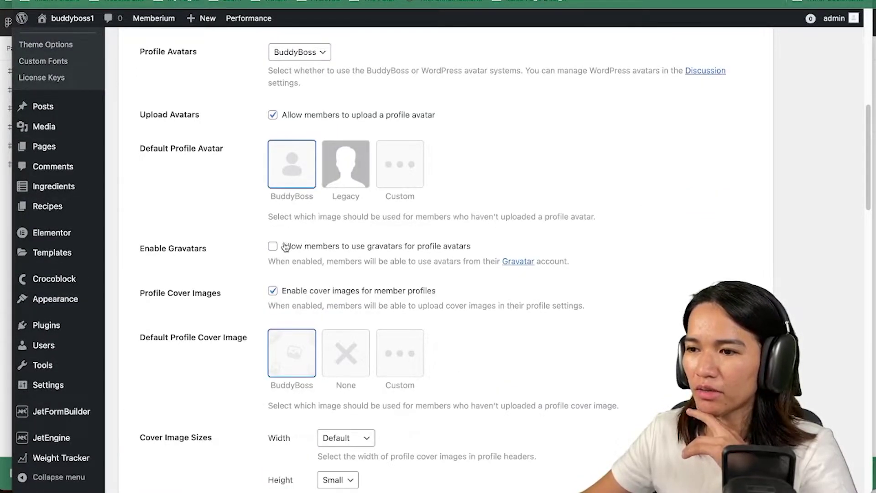
scroll(429, 250, down, 3)
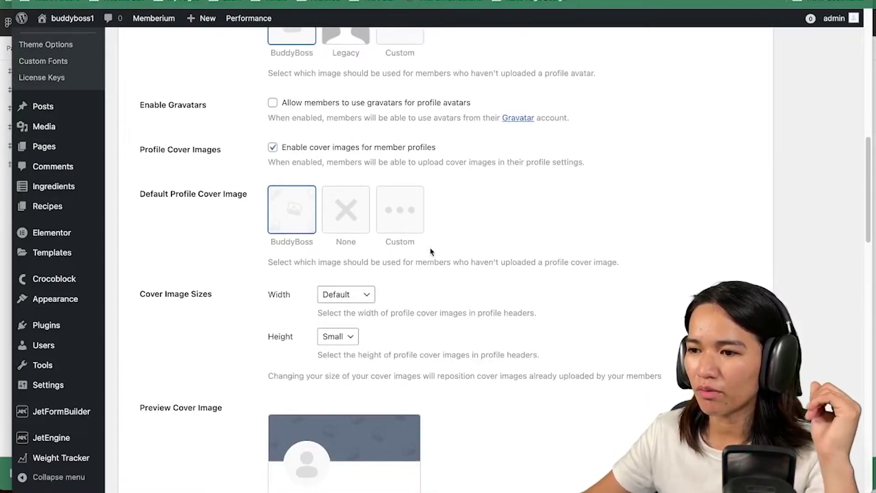
scroll(430, 251, down, 6)
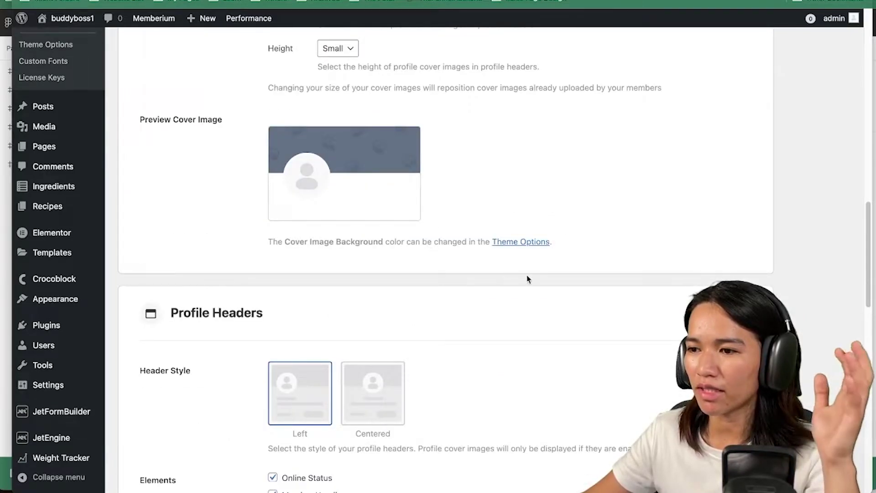
scroll(528, 279, down, 6)
scroll(502, 274, down, 3)
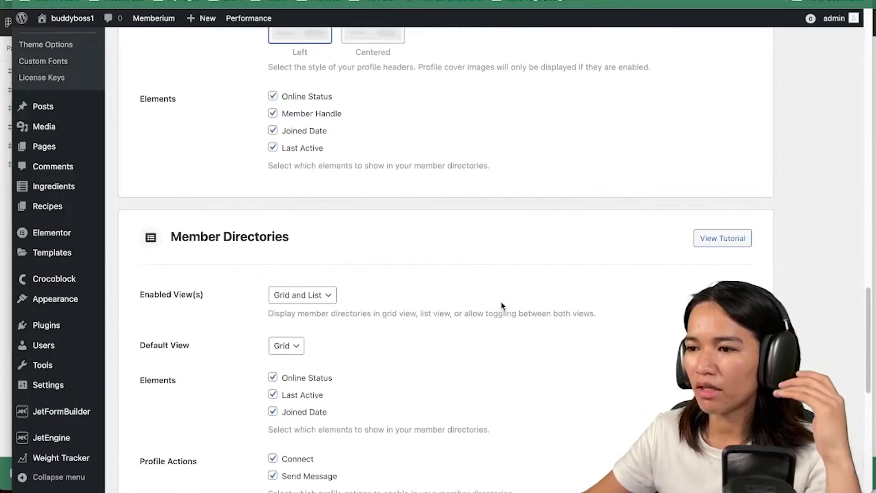
scroll(502, 305, down, 3)
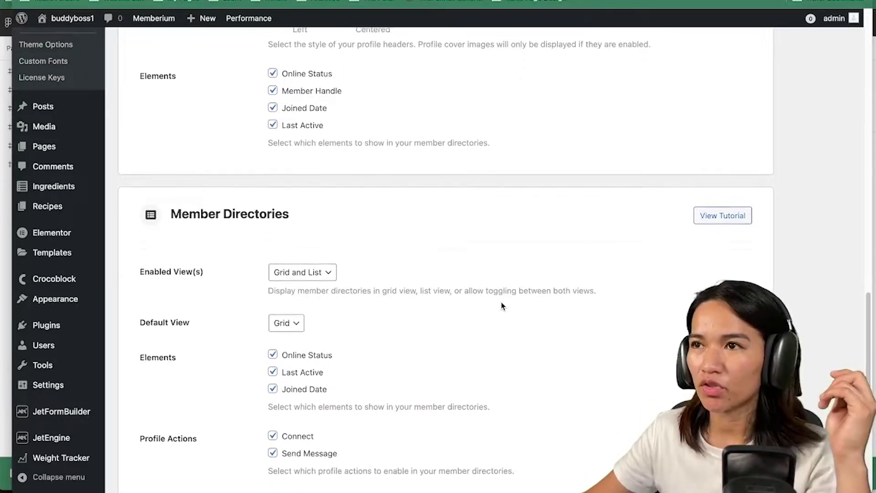
scroll(502, 305, down, 5)
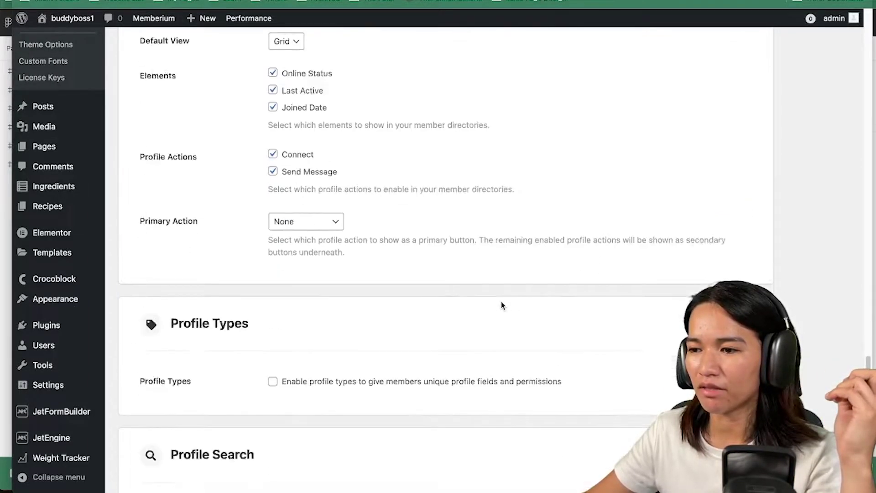
- Enable advanced profile search on the members directory and save the profile settings
scroll(379, 294, down, 1)
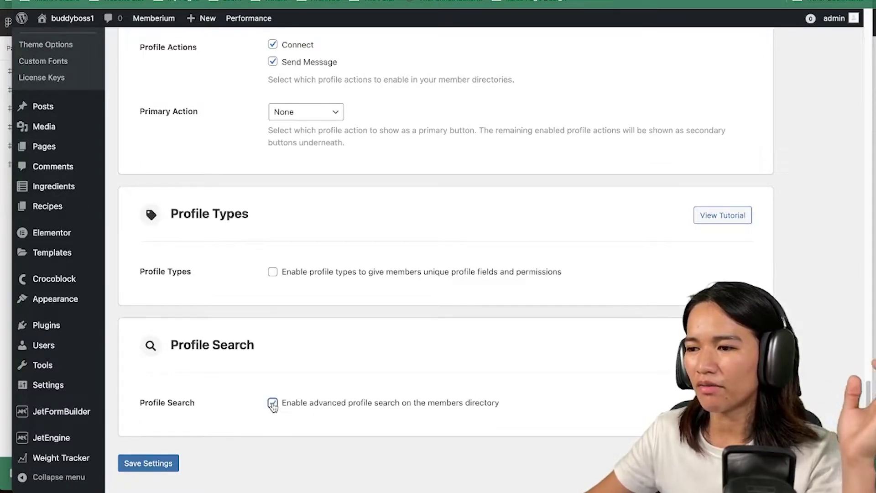
scroll(438, 385, down, 1)
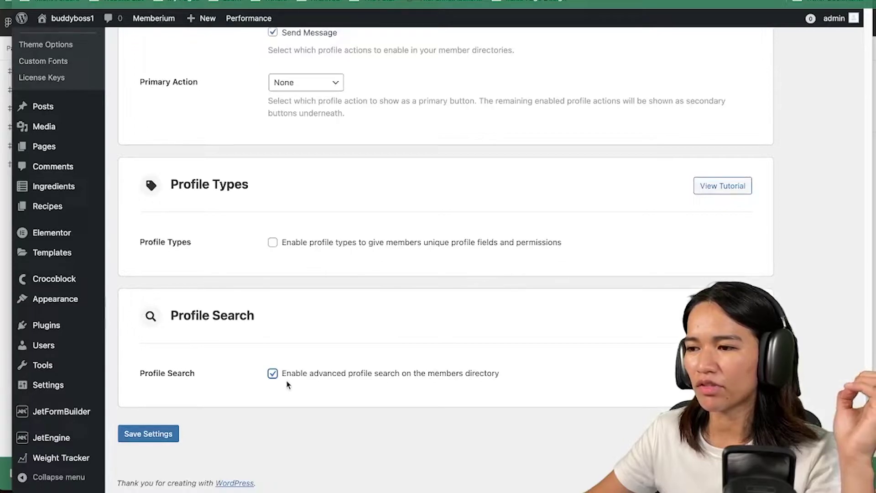
click(150, 435)
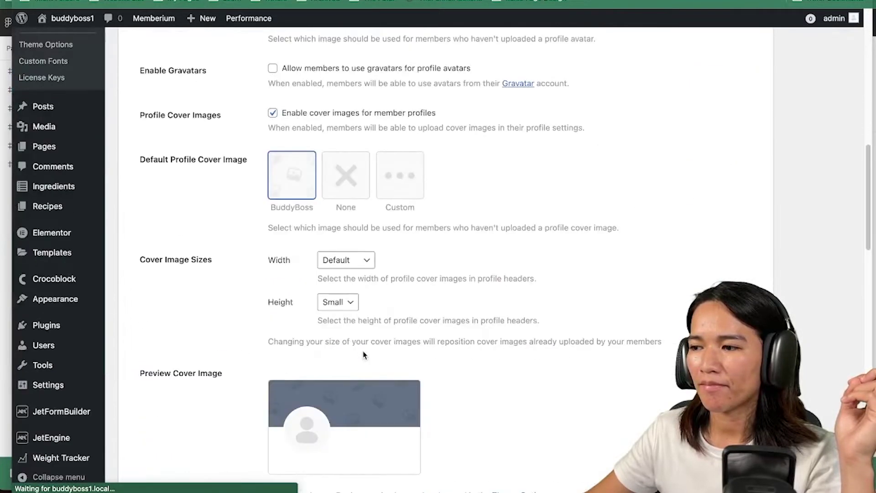
- Open the advanced profile search form and add a Radio Buttons form field labelled "Test"
click(358, 375)
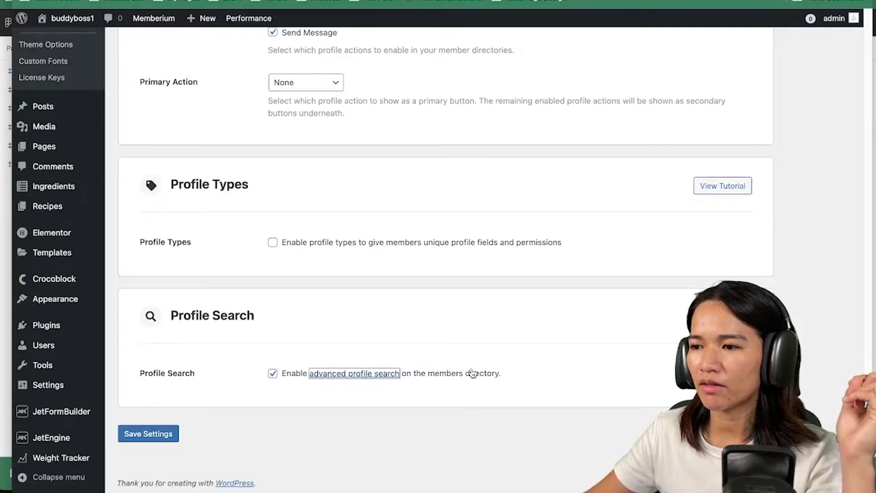
scroll(748, 173, down, 4)
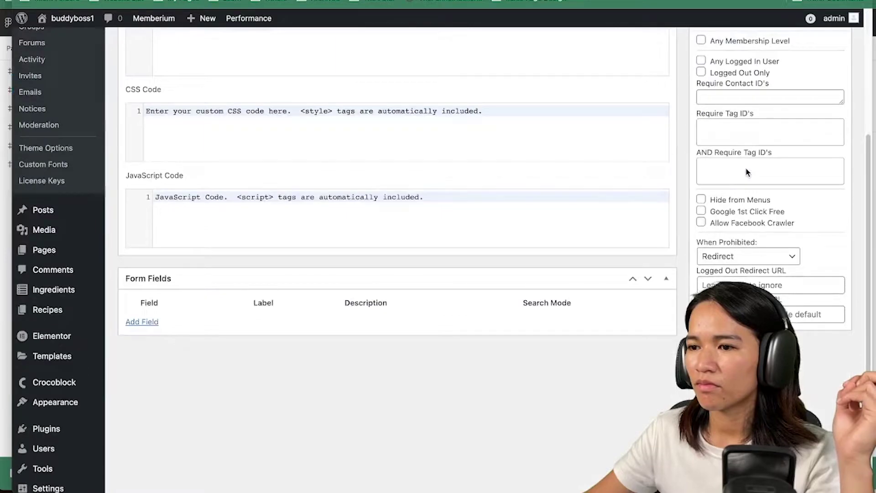
click(148, 325)
click(212, 337)
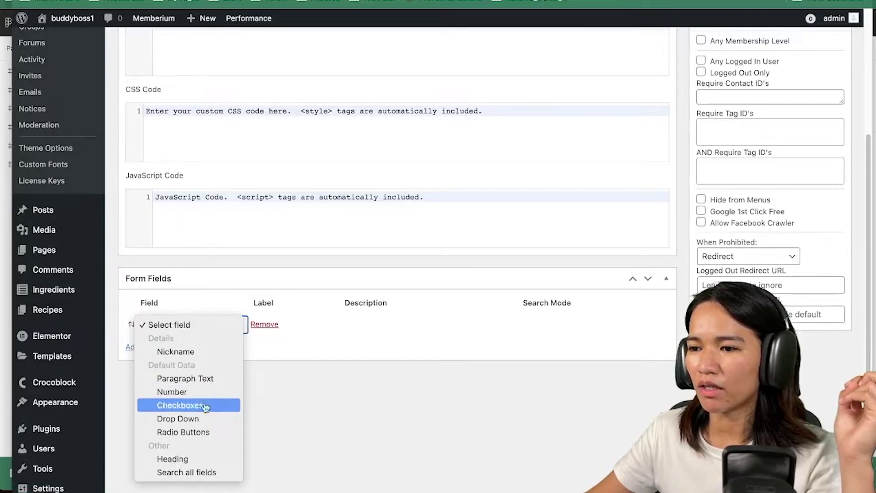
click(204, 434)
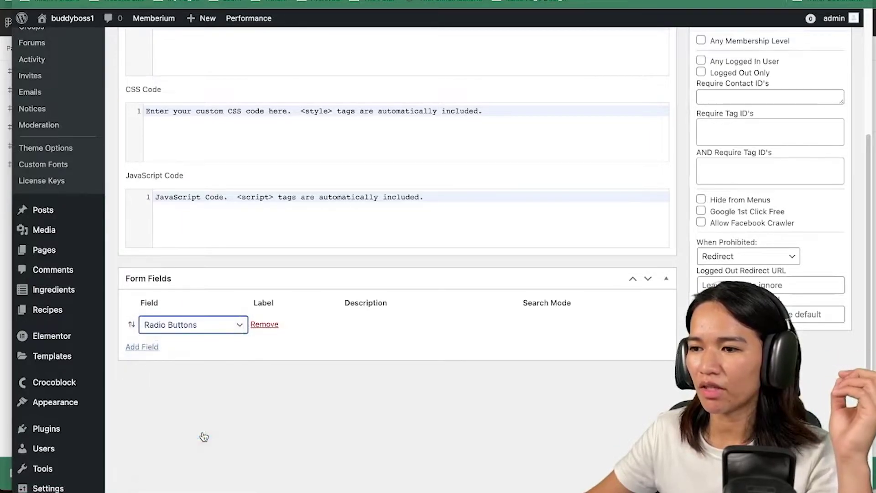
click(297, 332)
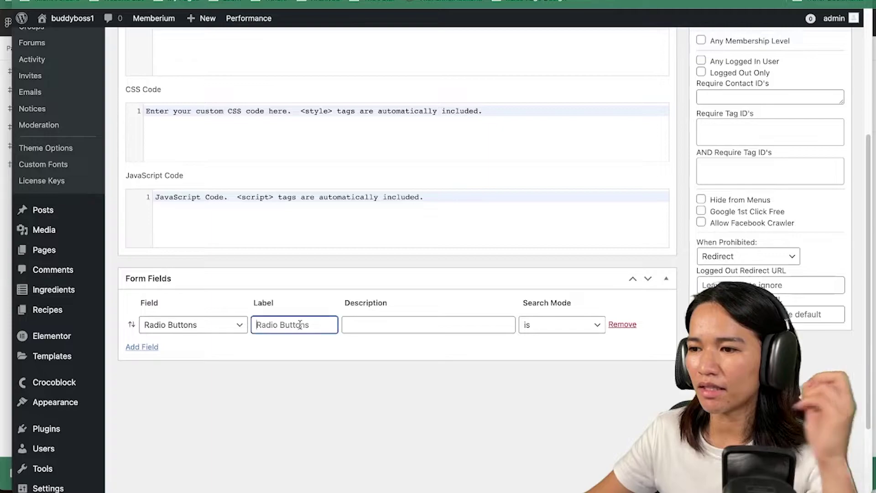
text(Test)
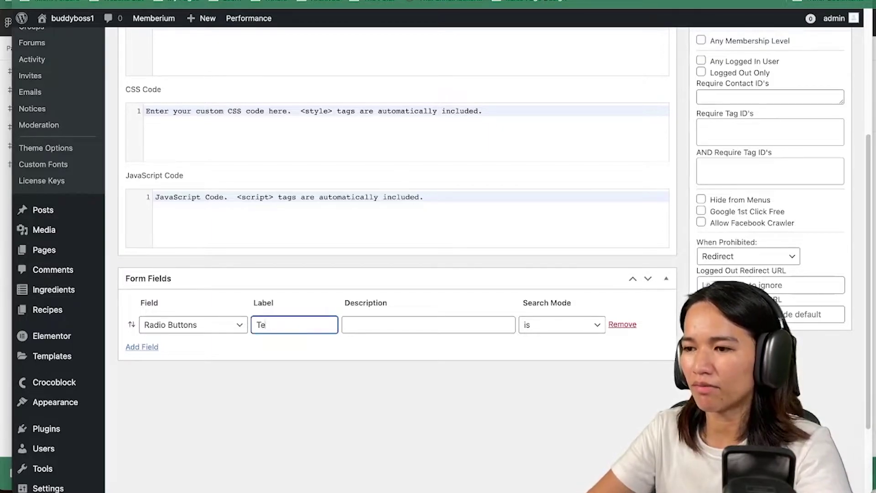
click(599, 407)
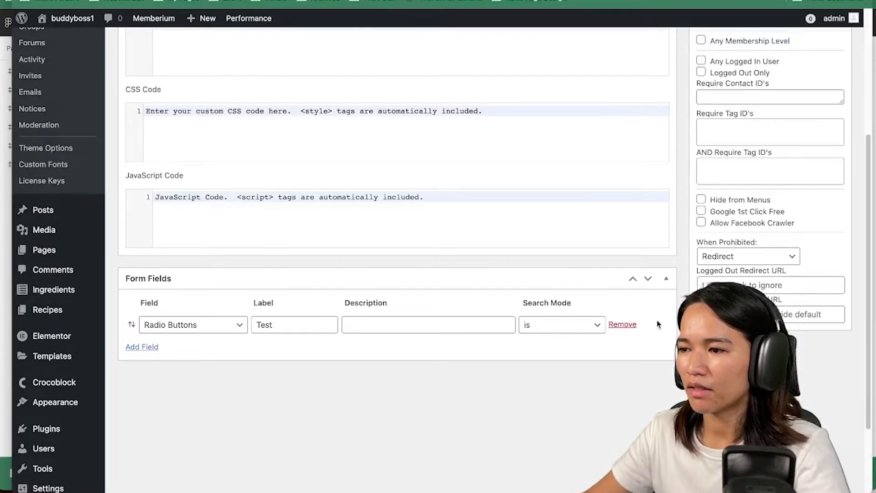
- Update the profile search form and open the Members directory on the front end of the site
scroll(657, 324, up, 5)
click(822, 174)
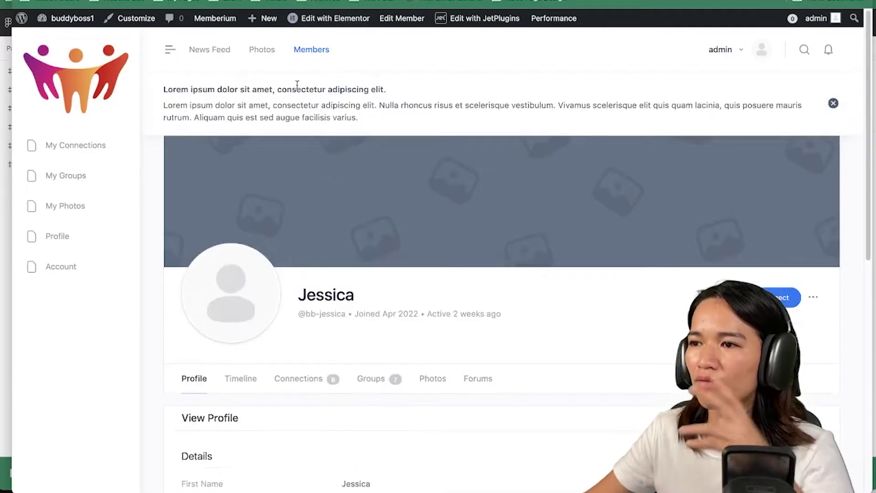
click(313, 50)
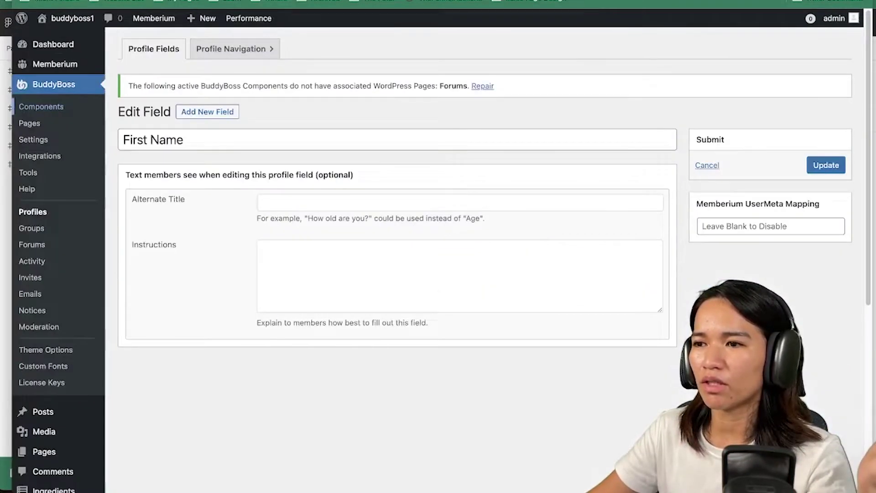
- Open the Profile Fields page and look through the fields of the Default Data set
click(46, 212)
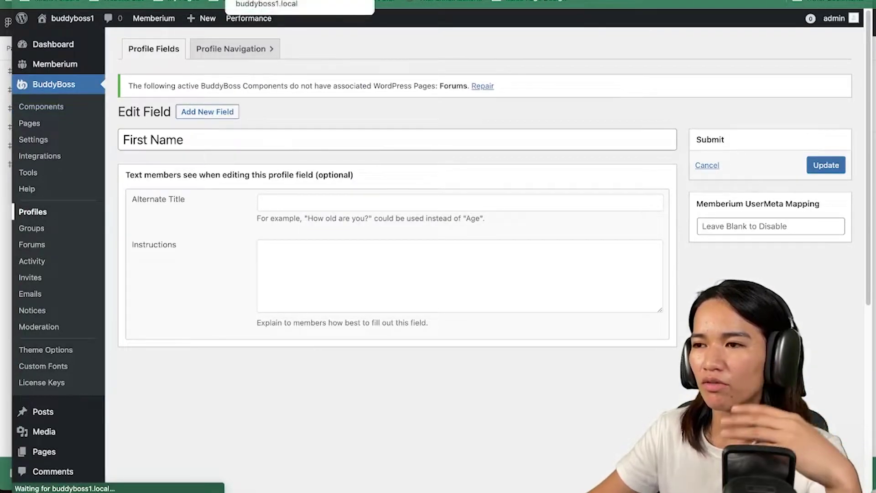
click(222, 153)
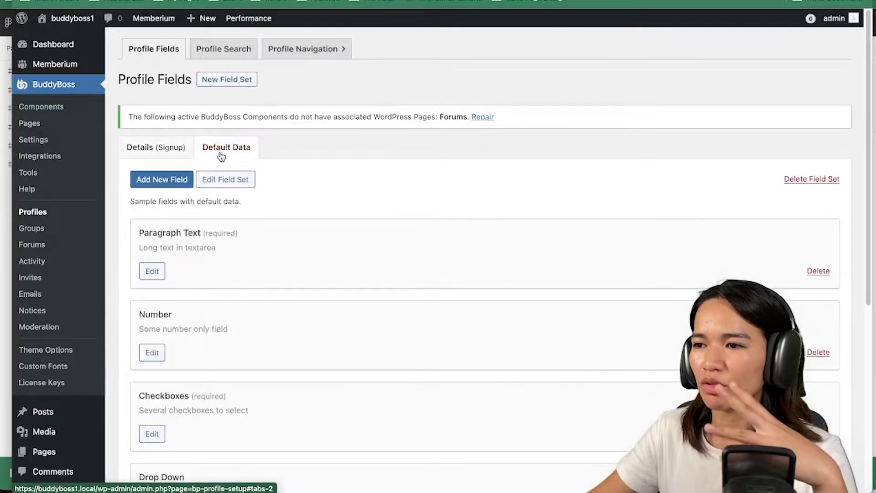
scroll(454, 259, down, 5)
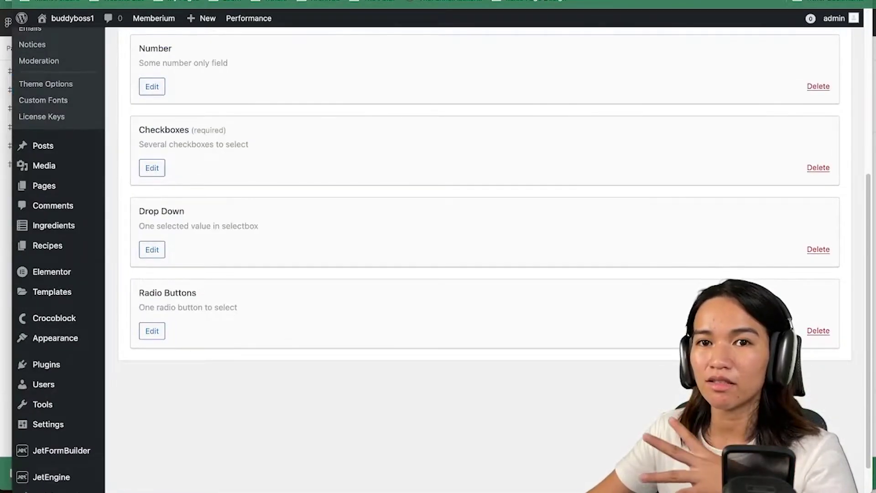
- Compare the filter on the front-end Members directory with the form fields of the profile search form
key(ctrl+Tab)
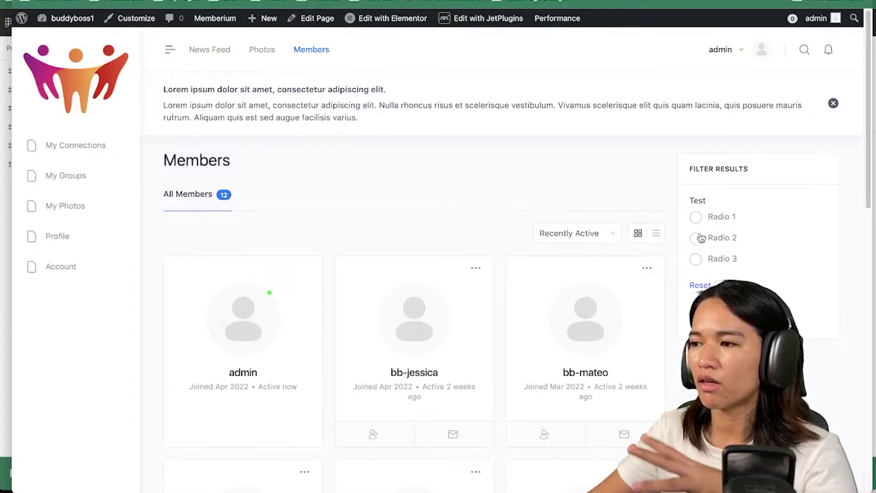
key(ctrl+shift+Tab)
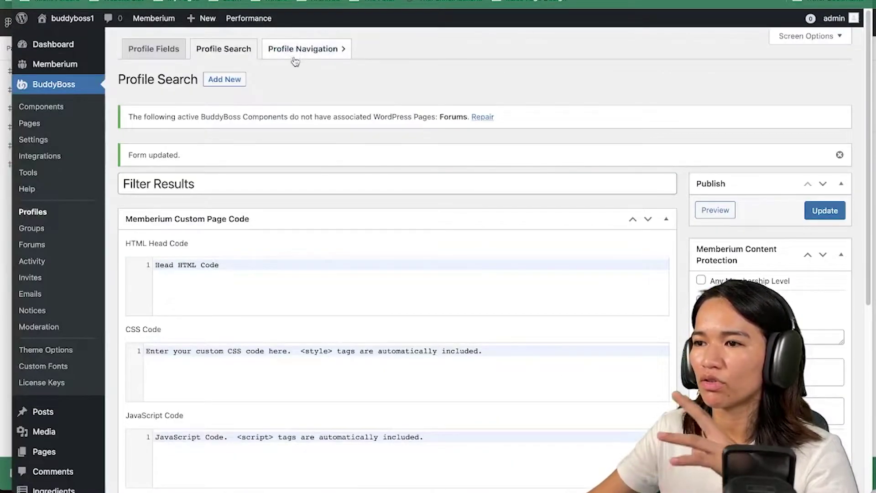
scroll(365, 182, down, 5)
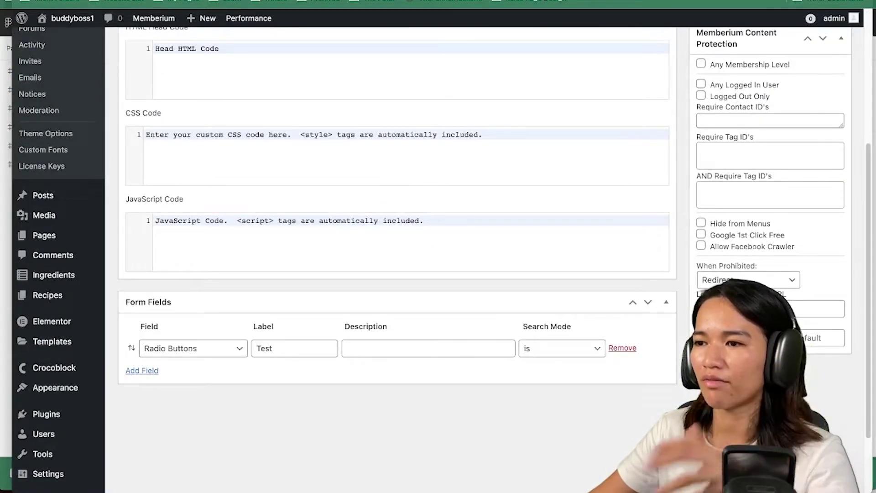
key(ctrl+Tab)
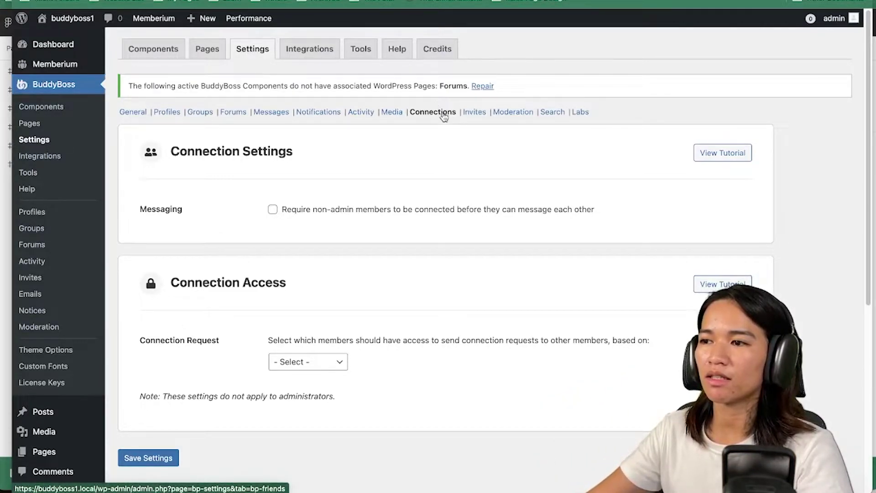
- Require non-admin members to be connected before messaging and base connection request access on WordPress Role
click(272, 209)
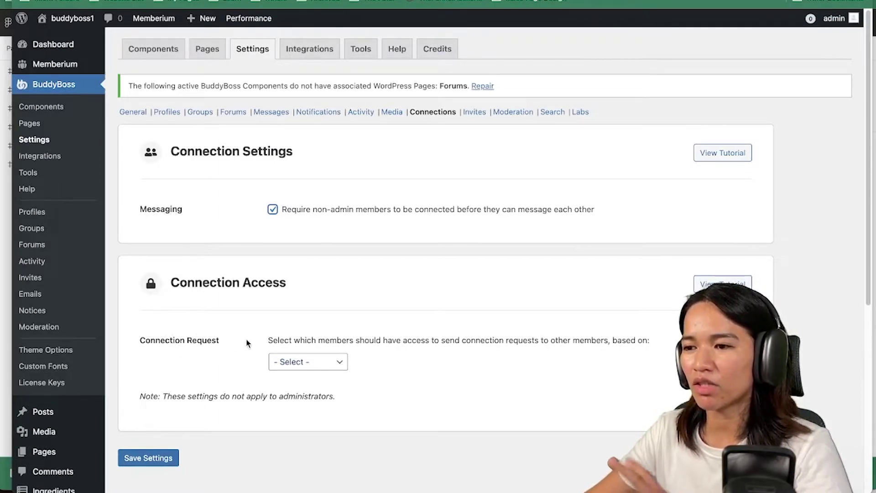
click(297, 363)
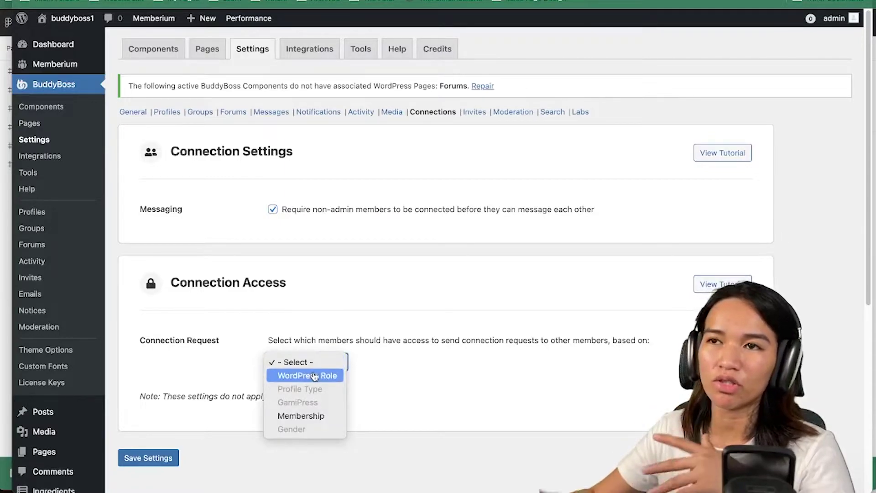
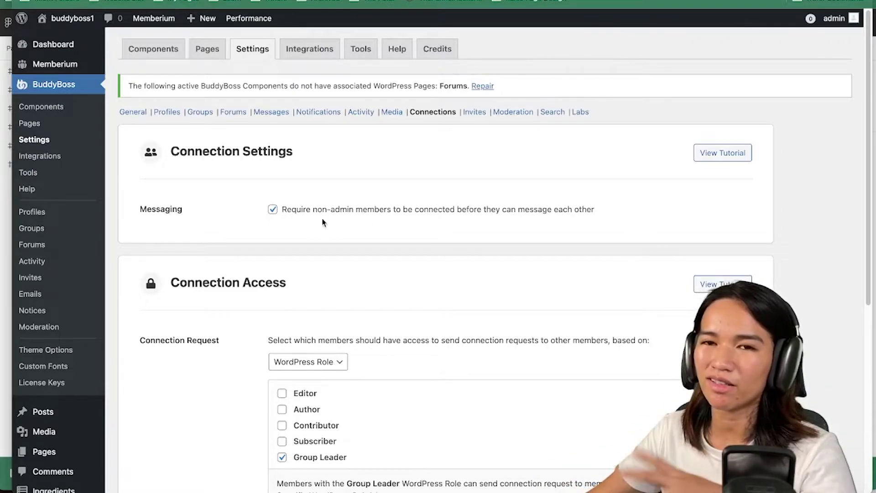
- Allow the Editor, Author, Contributor, Subscriber and Group Leader roles to send connection requests to any member
scroll(329, 324, down, 1)
click(282, 430)
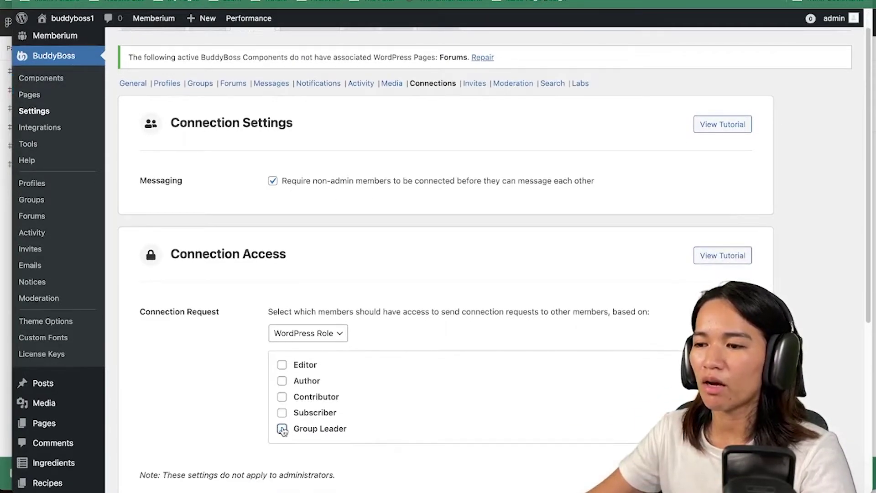
click(282, 413)
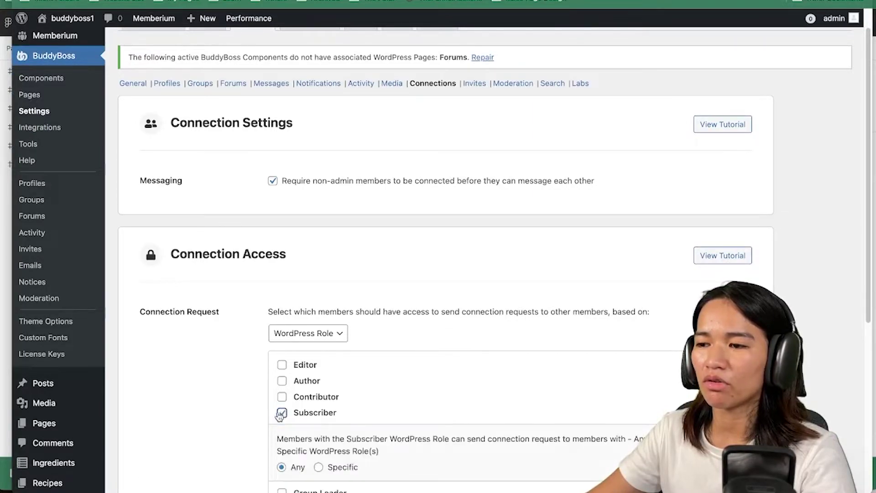
click(282, 398)
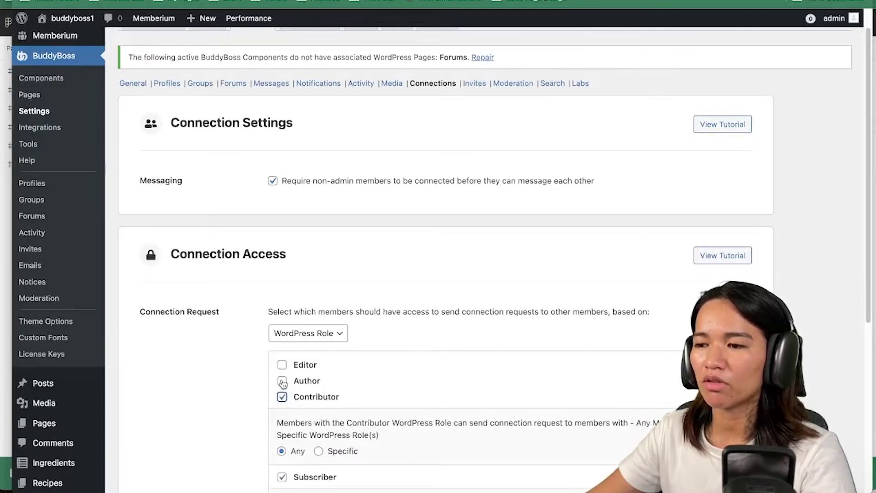
scroll(284, 379, down, 4)
click(281, 270)
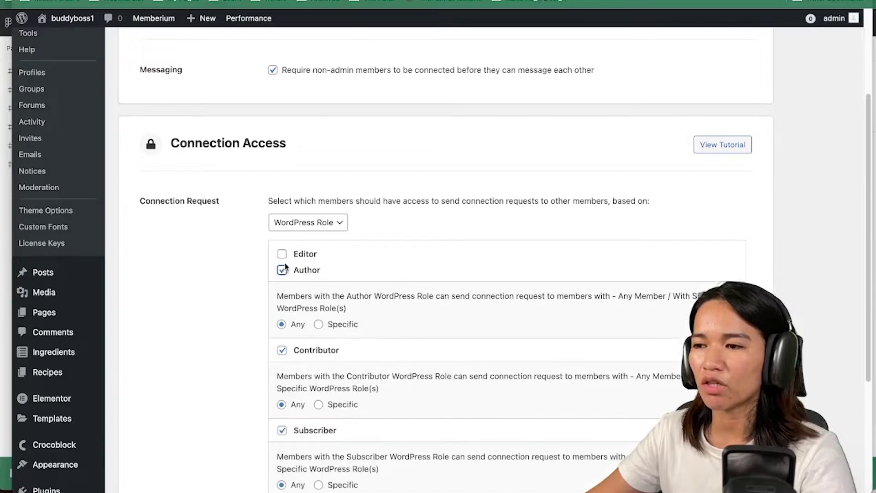
click(282, 254)
scroll(268, 334, down, 1)
scroll(274, 374, down, 5)
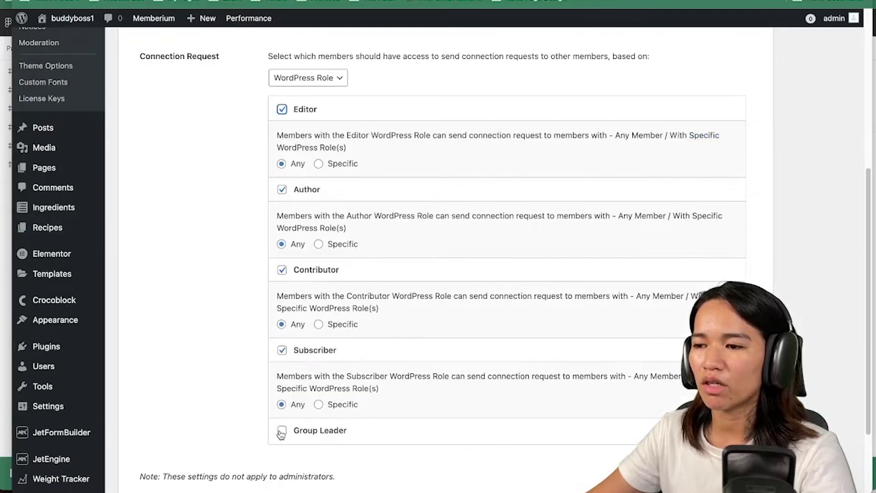
click(282, 431)
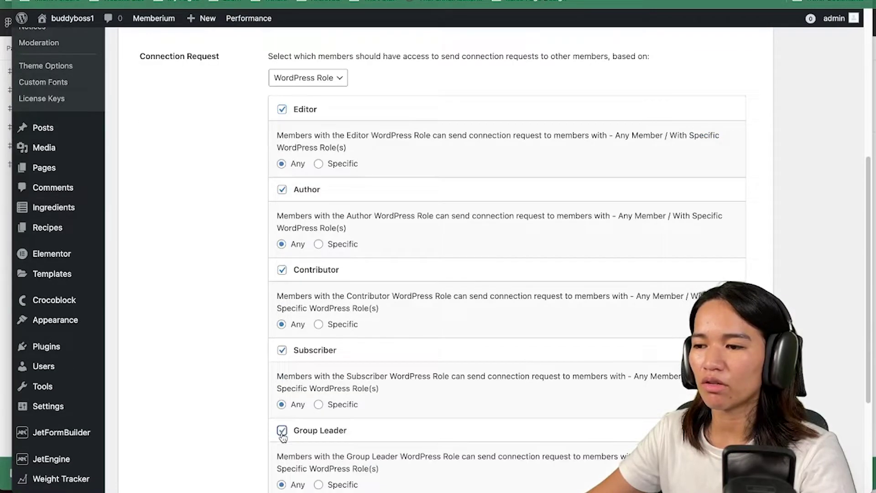
click(319, 165)
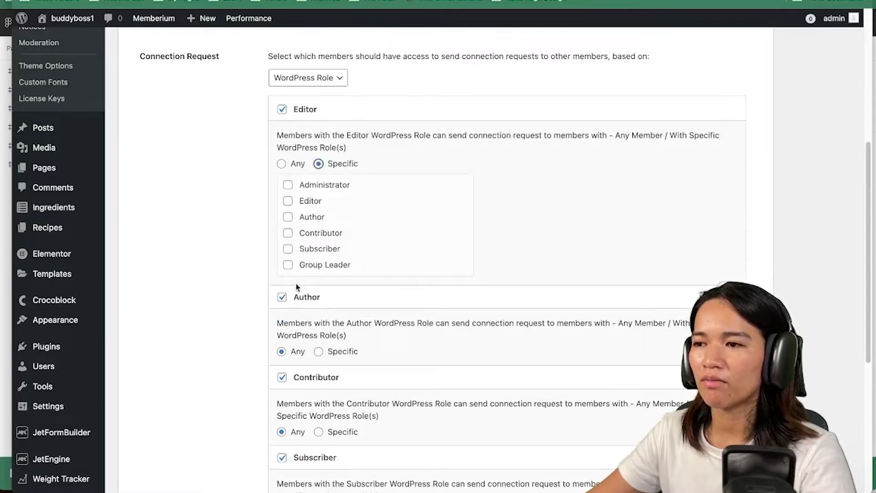
click(292, 164)
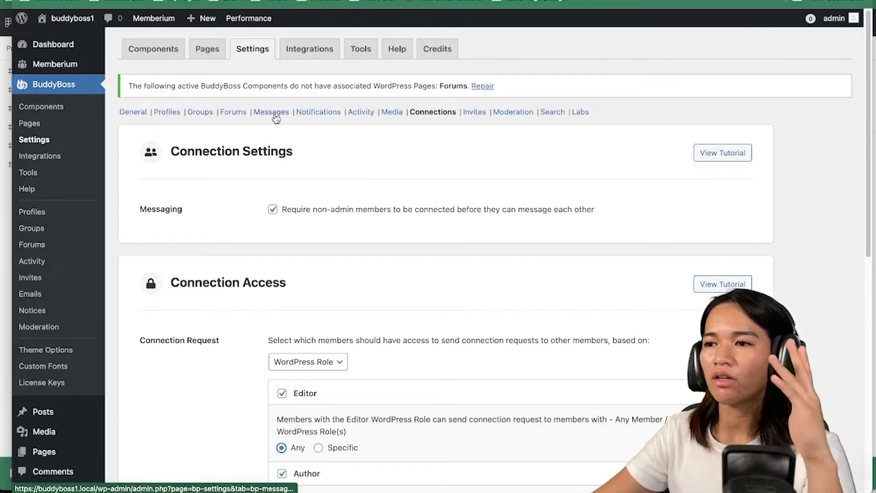
- Open the Messages settings and examine which WordPress roles may send messages to other members
click(274, 113)
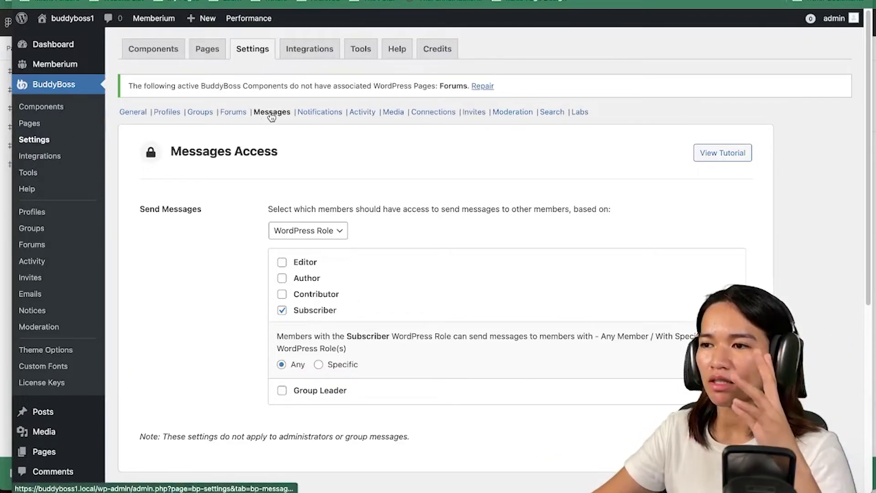
scroll(286, 285, down, 4)
scroll(326, 174, up, 3)
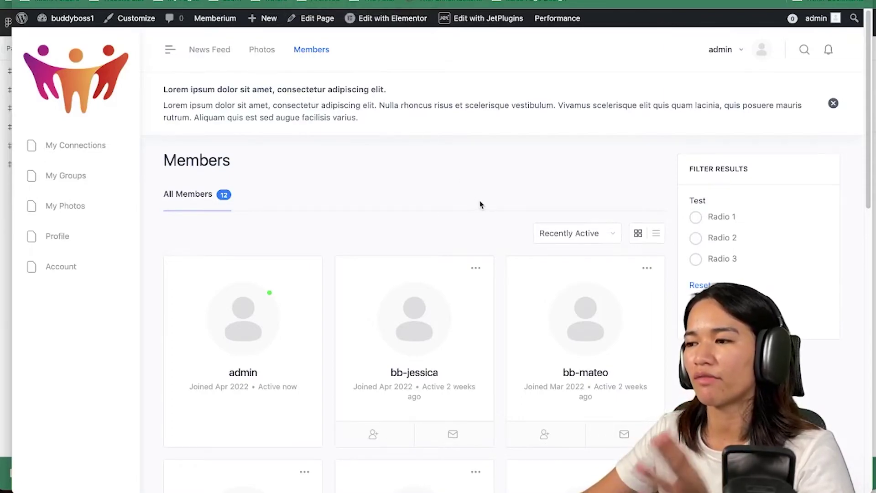
- Look over the front-end Members directory and the Site Notices page with its notices list
scroll(480, 197, down, 2)
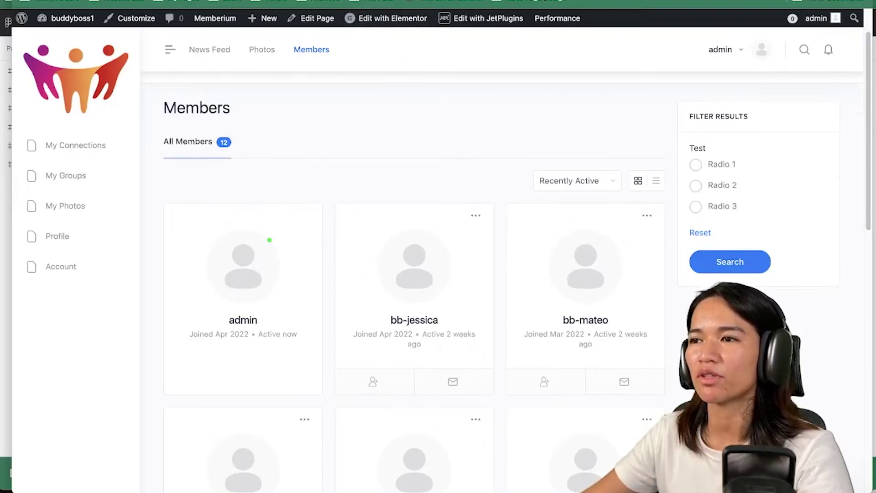
key(ctrl+Tab)
scroll(228, 201, up, 2)
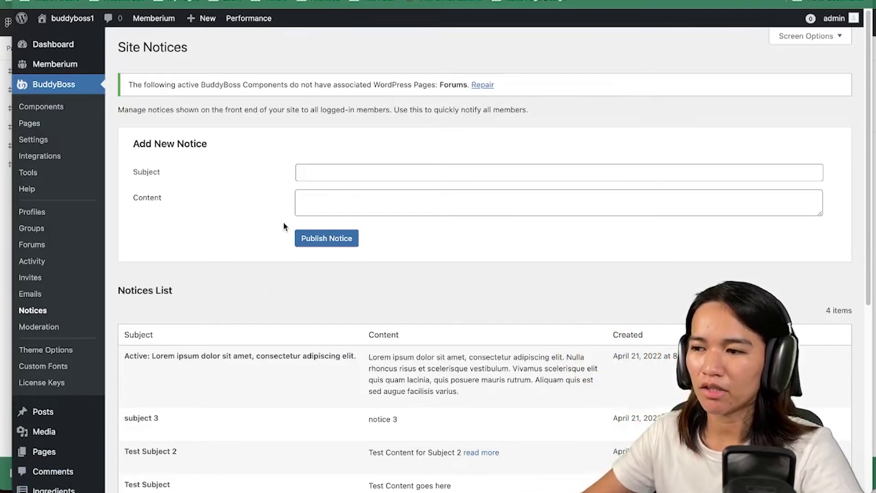
scroll(283, 226, down, 2)
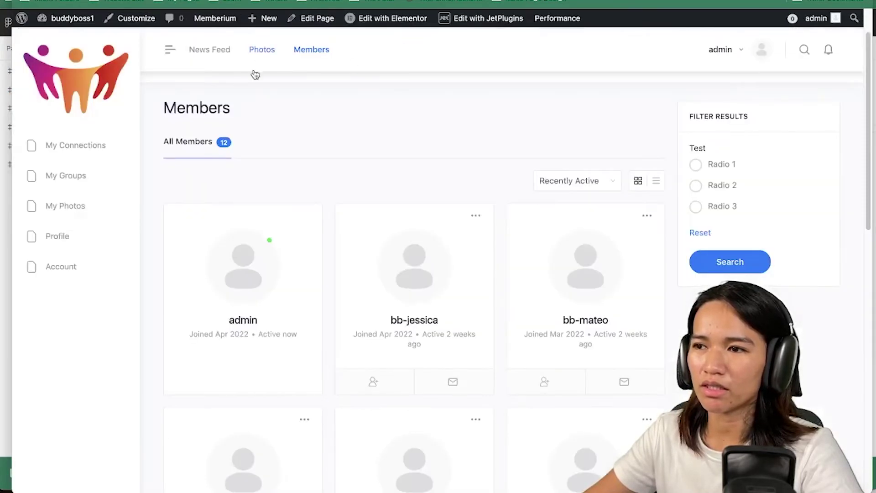
- Browse the updates in the front-end News Feed and dismiss the site notice shown above it
click(210, 49)
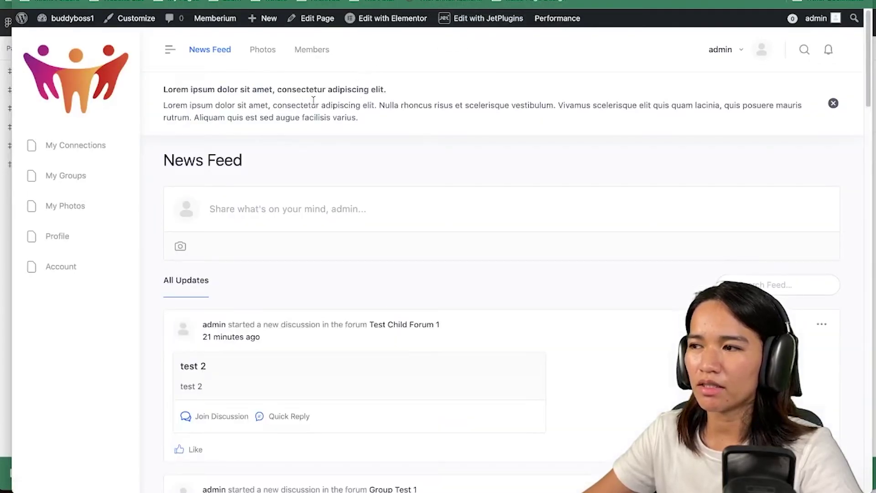
scroll(665, 313, down, 20)
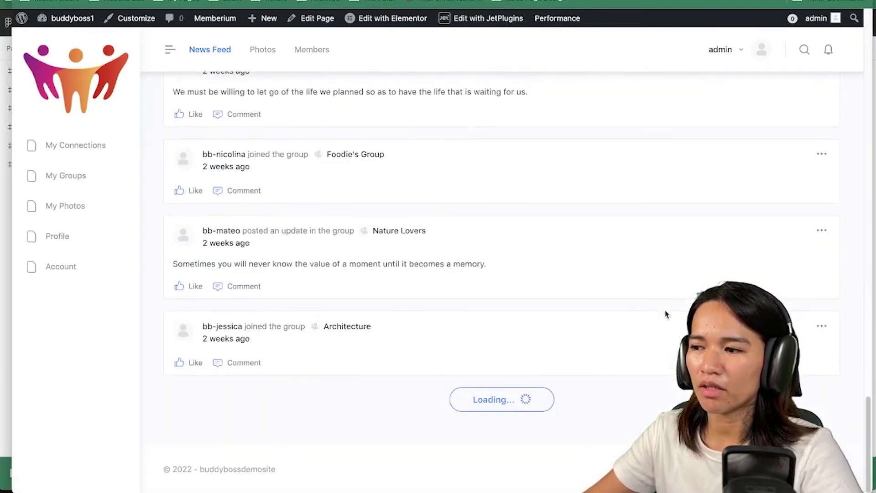
scroll(665, 313, up, 20)
scroll(665, 314, down, 12)
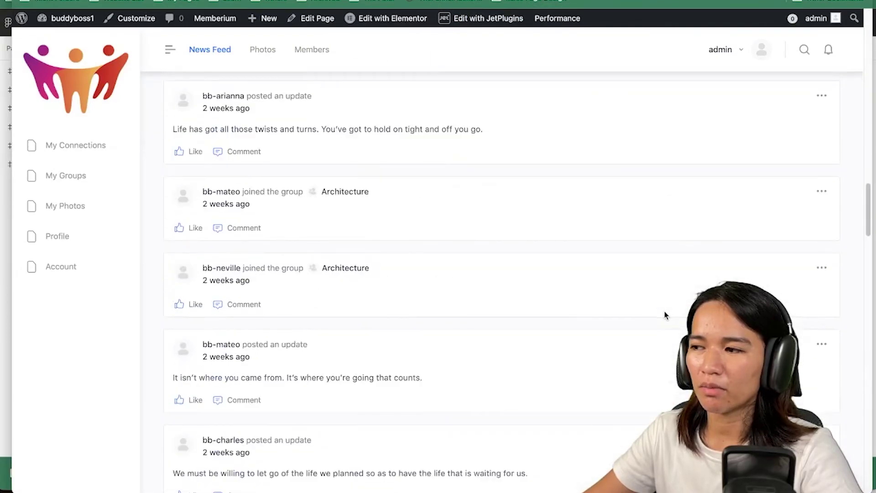
scroll(664, 315, down, 10)
scroll(665, 315, up, 20)
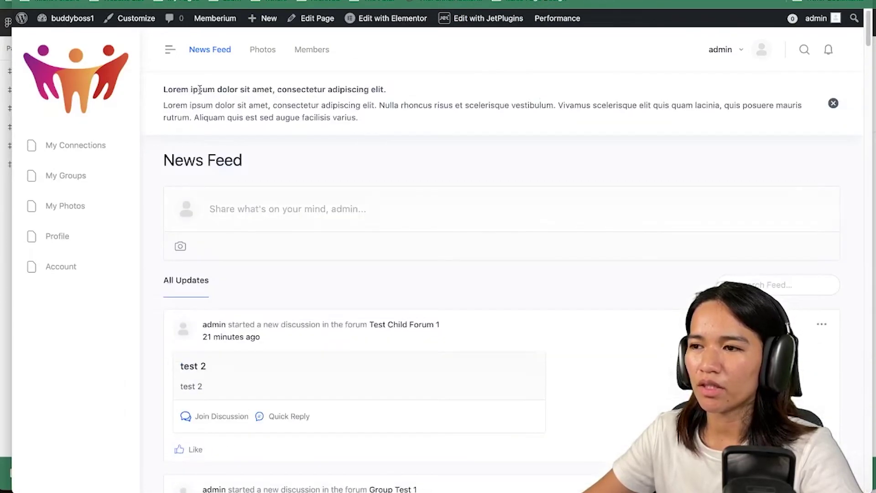
click(832, 105)
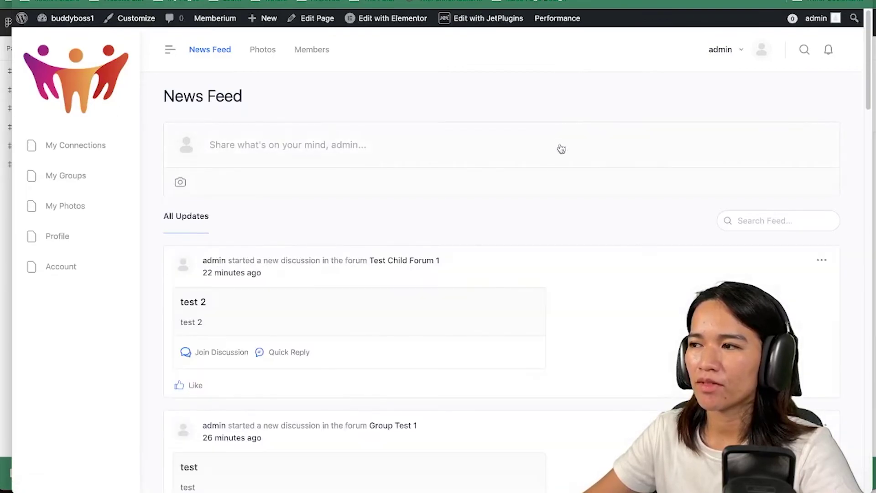
- Publish a new site notice with the subject "Maintenance Notice!" and short test content, and reload the front-end News Feed
mouse_move(388, 19)
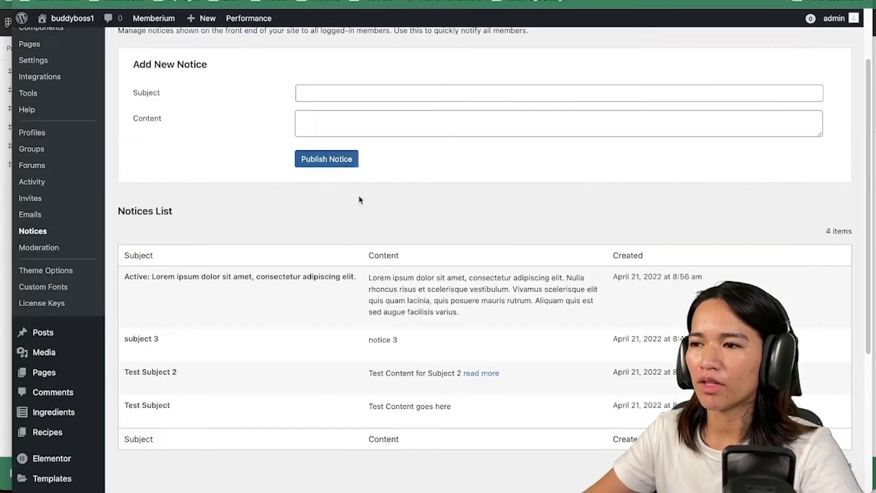
scroll(358, 198, up, 2)
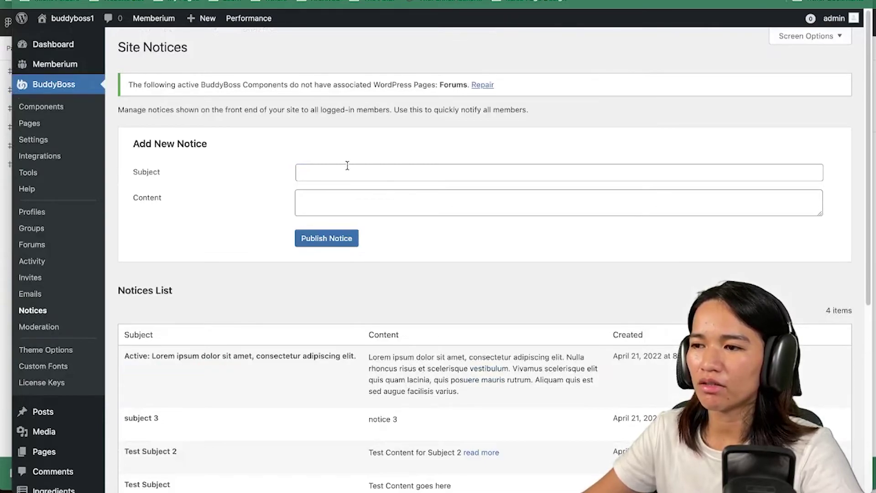
scroll(155, 374, down, 4)
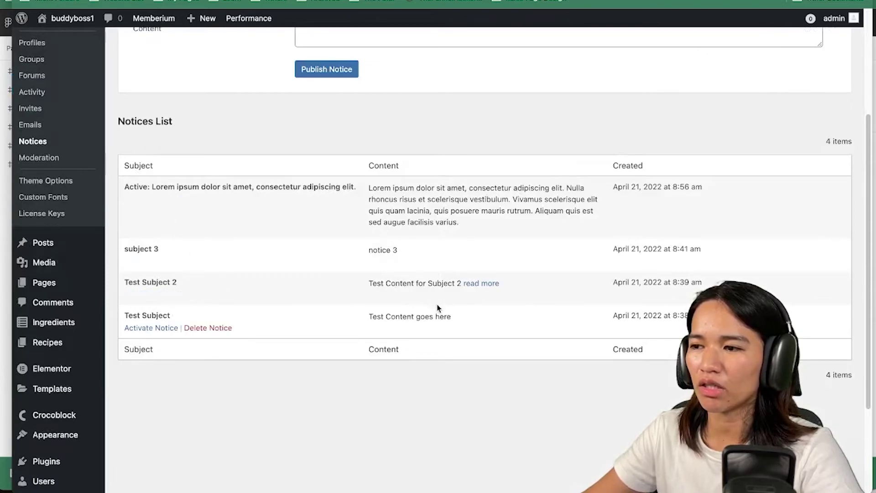
scroll(437, 308, up, 3)
click(391, 140)
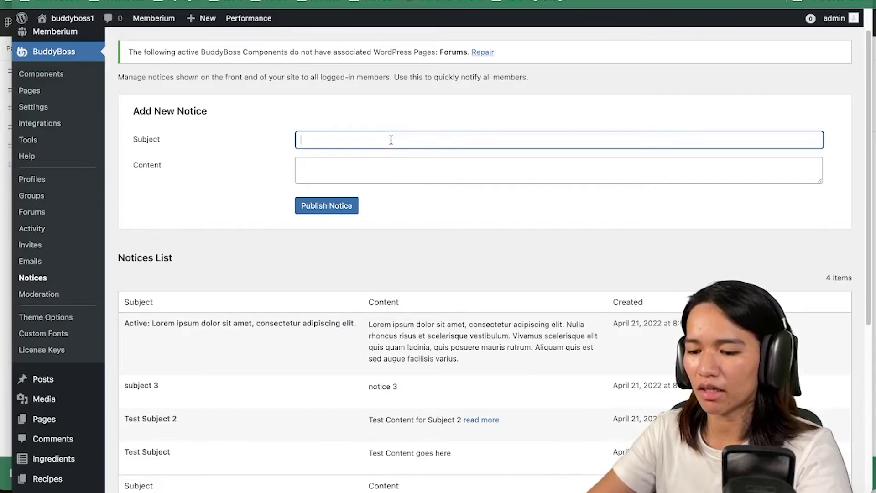
text(Mainta)
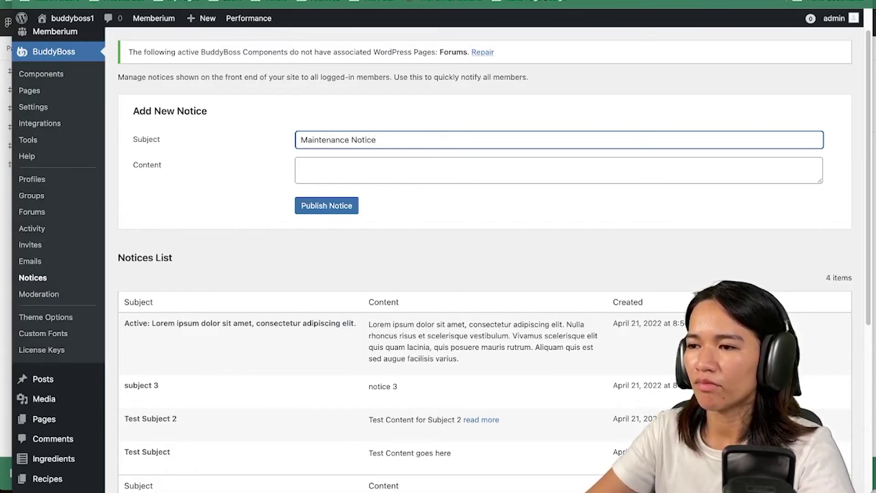
text(nance Notice!)
click(299, 165)
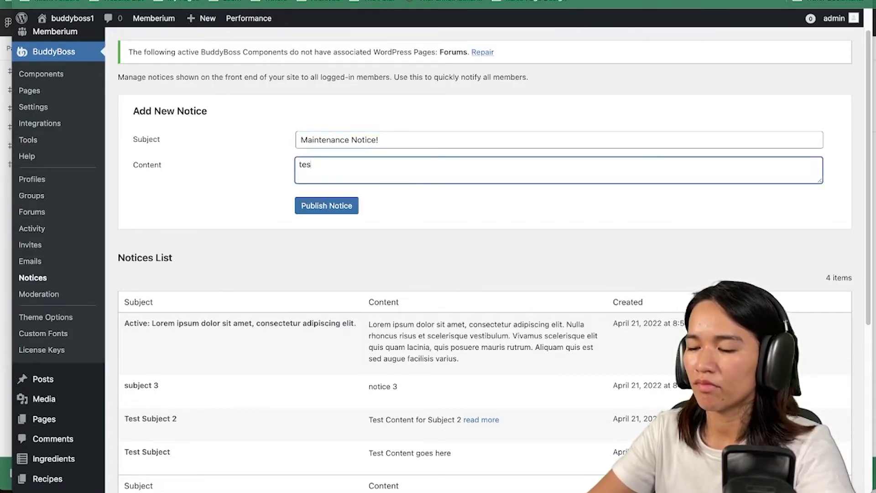
click(349, 206)
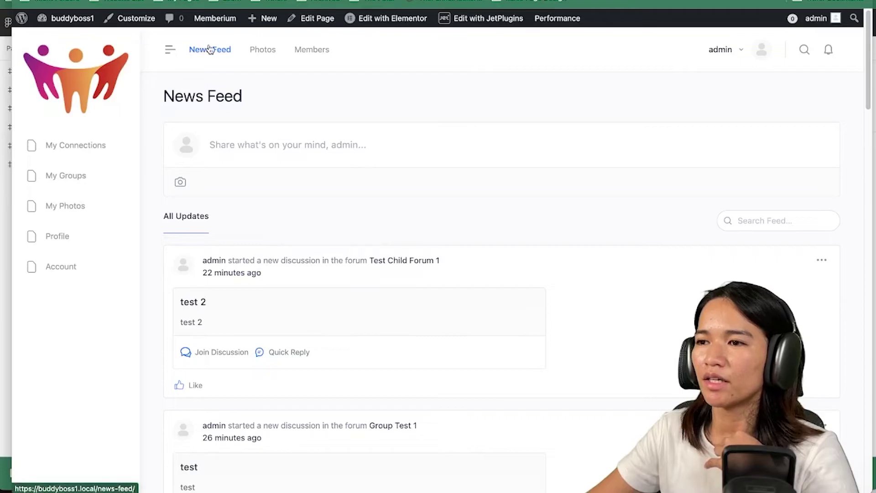
click(211, 51)
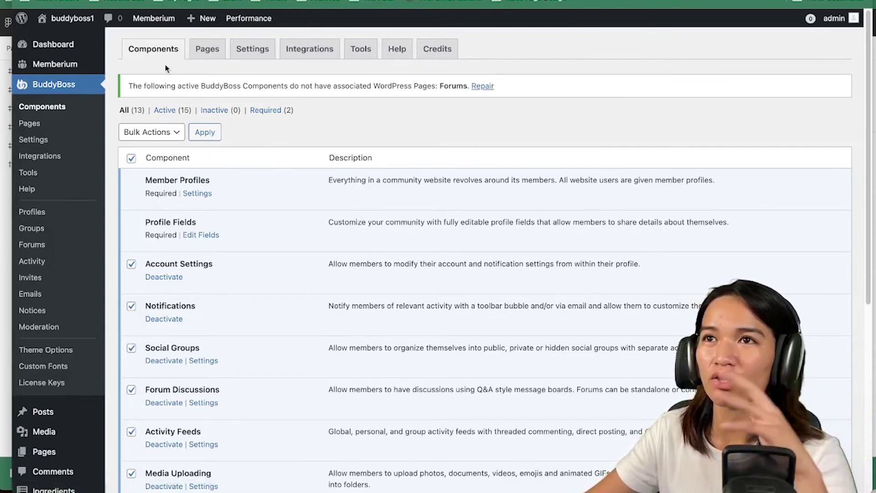
- Look through the list of BuddyBoss components and their descriptions
scroll(299, 314, down, 5)
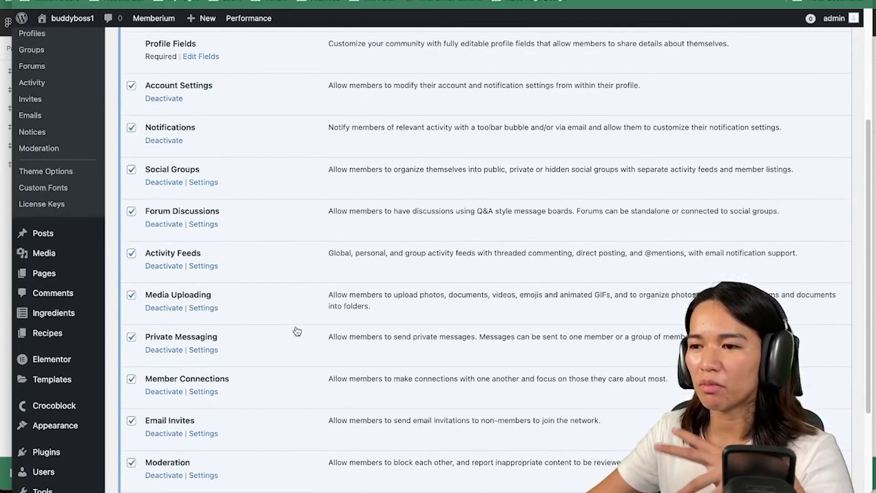